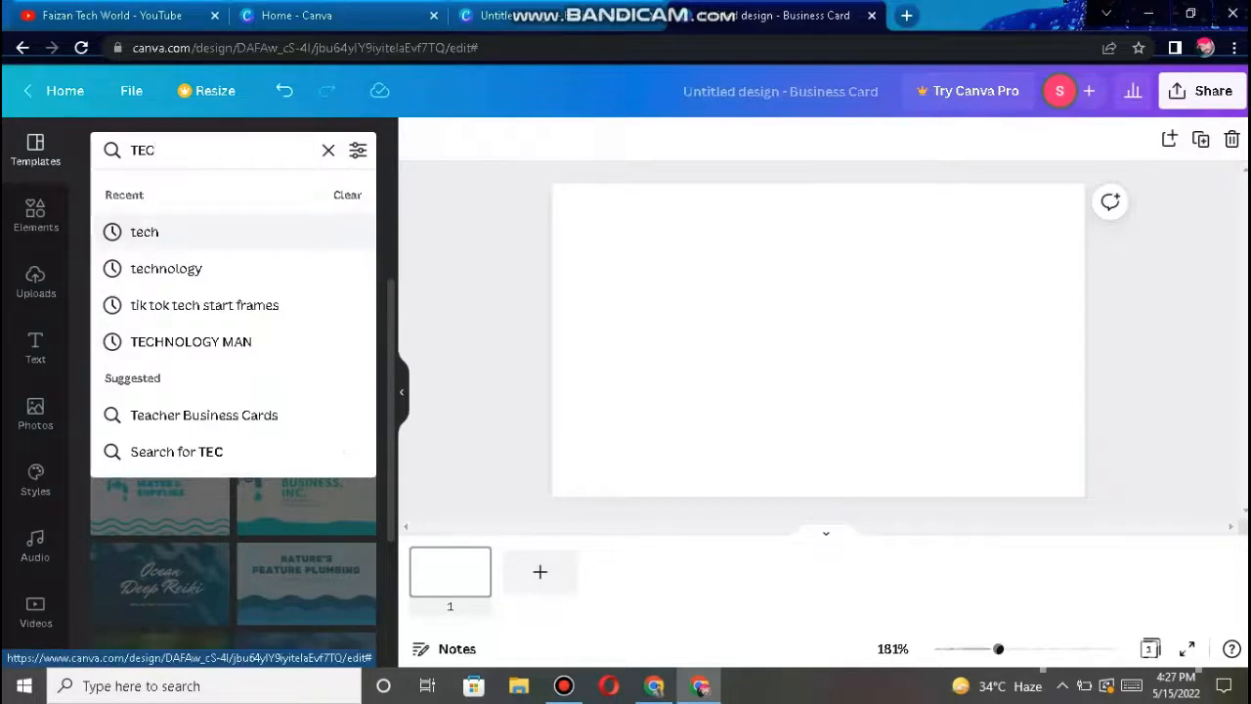
- Search the templates for tech and apply the purple Austen Tech business card template to the blank page
{"action": "left_click", "coordinate": [143, 232]}
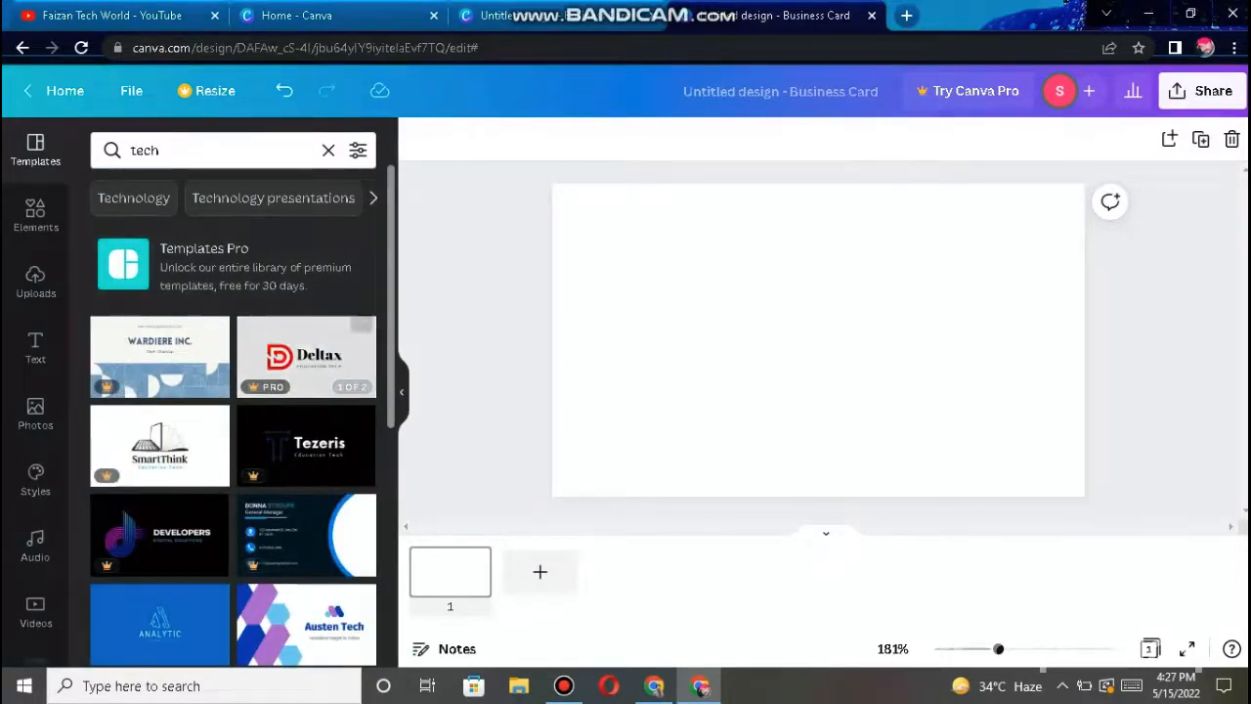
{"action": "scroll", "coordinate": [233, 418], "scroll_direction": "down", "scroll_amount": 3}
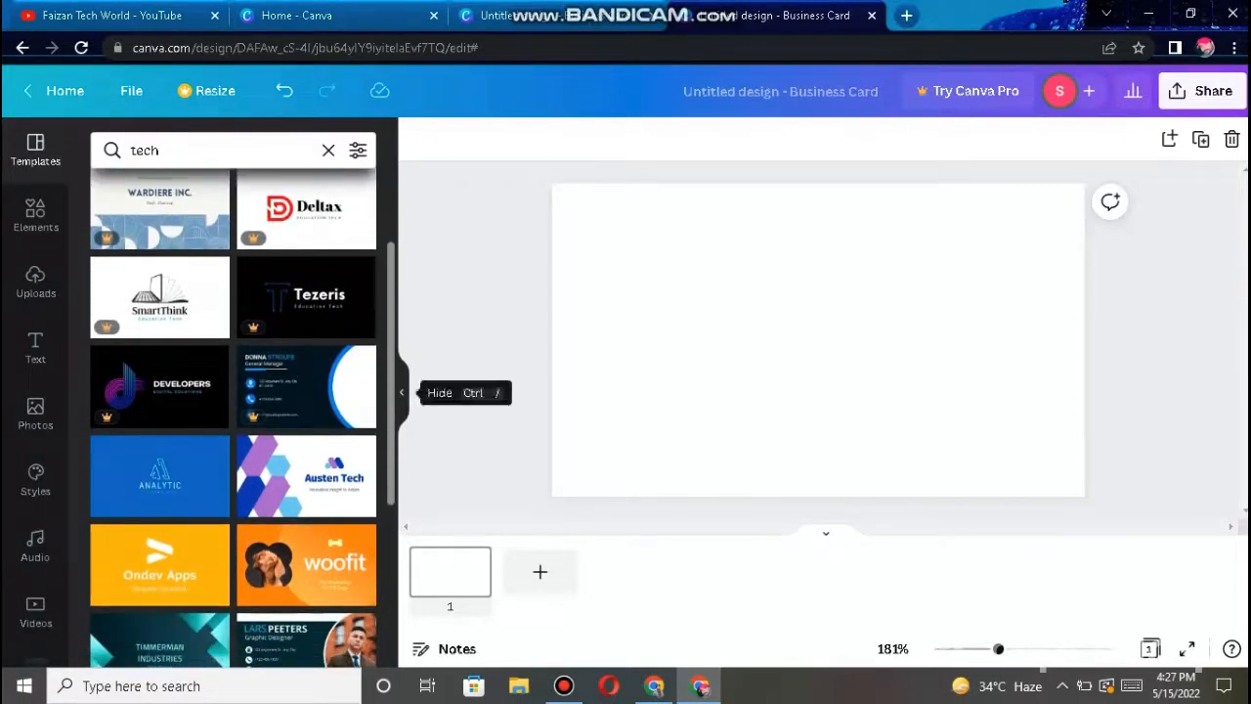
{"action": "scroll", "coordinate": [233, 417], "scroll_direction": "down", "scroll_amount": 4}
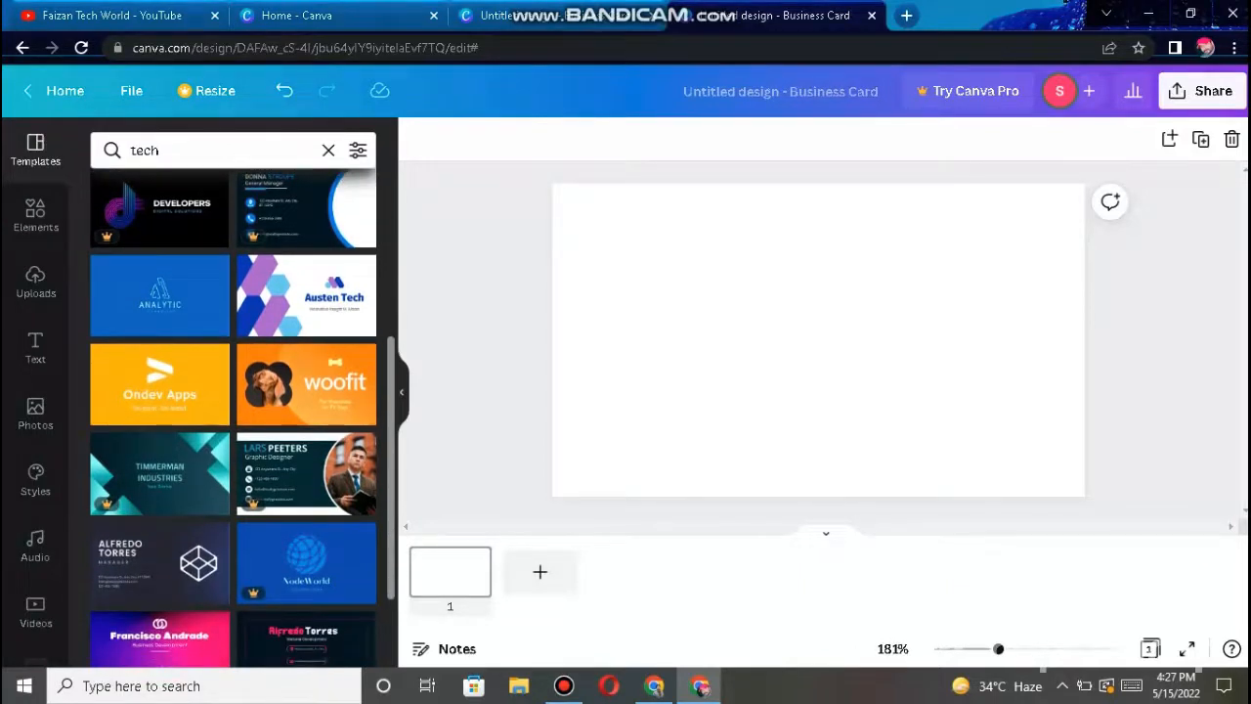
{"action": "scroll", "coordinate": [233, 417], "scroll_direction": "down", "scroll_amount": 1}
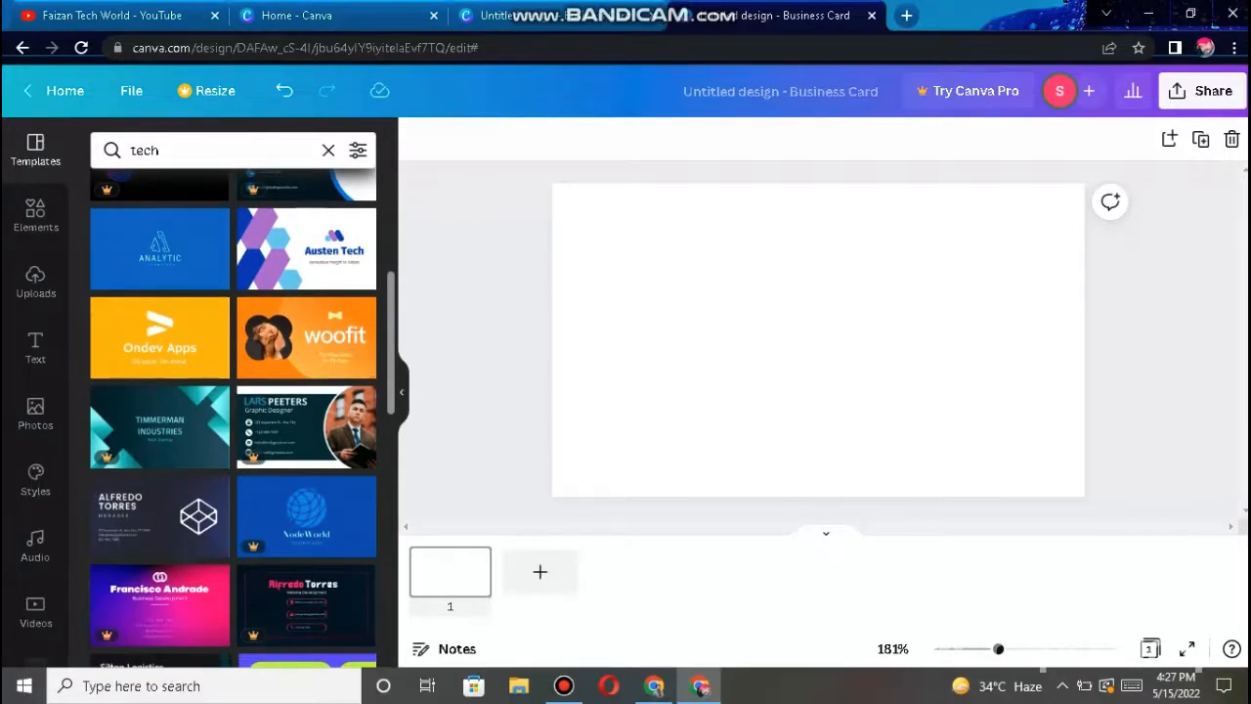
{"action": "scroll", "coordinate": [233, 417], "scroll_direction": "down", "scroll_amount": 1}
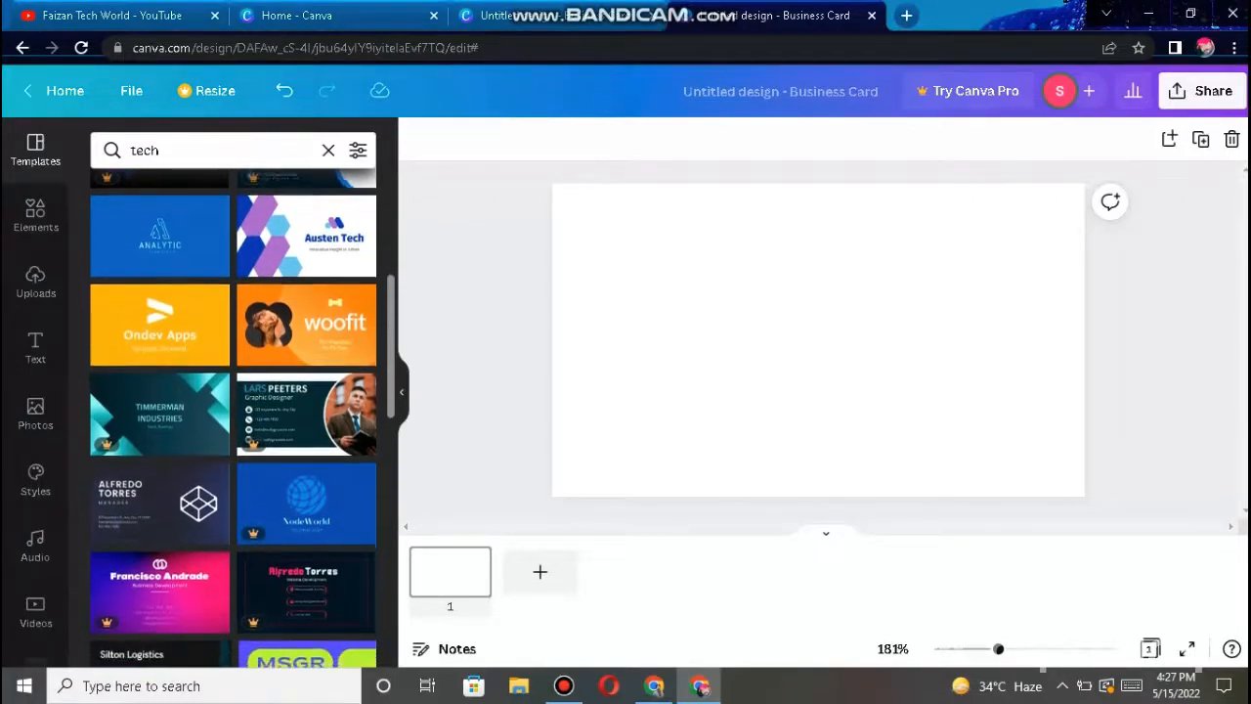
{"action": "scroll", "coordinate": [232, 417], "scroll_direction": "down", "scroll_amount": 2}
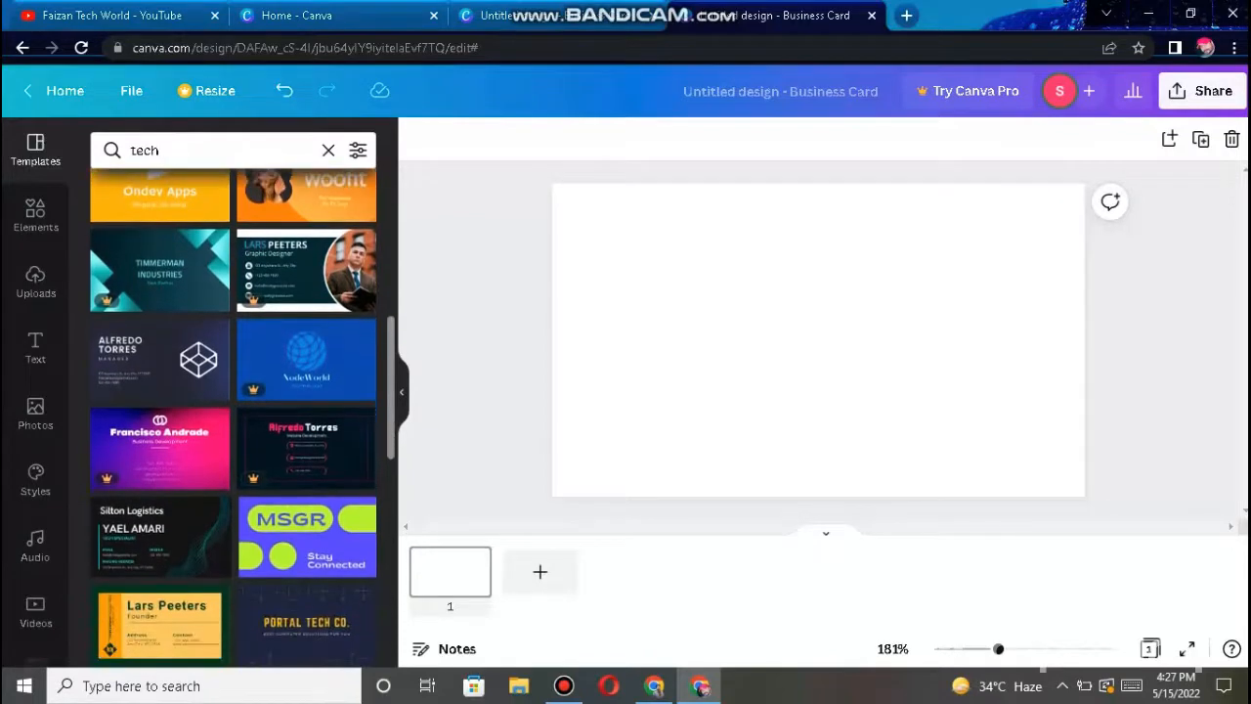
{"action": "scroll", "coordinate": [233, 418], "scroll_direction": "down", "scroll_amount": 4}
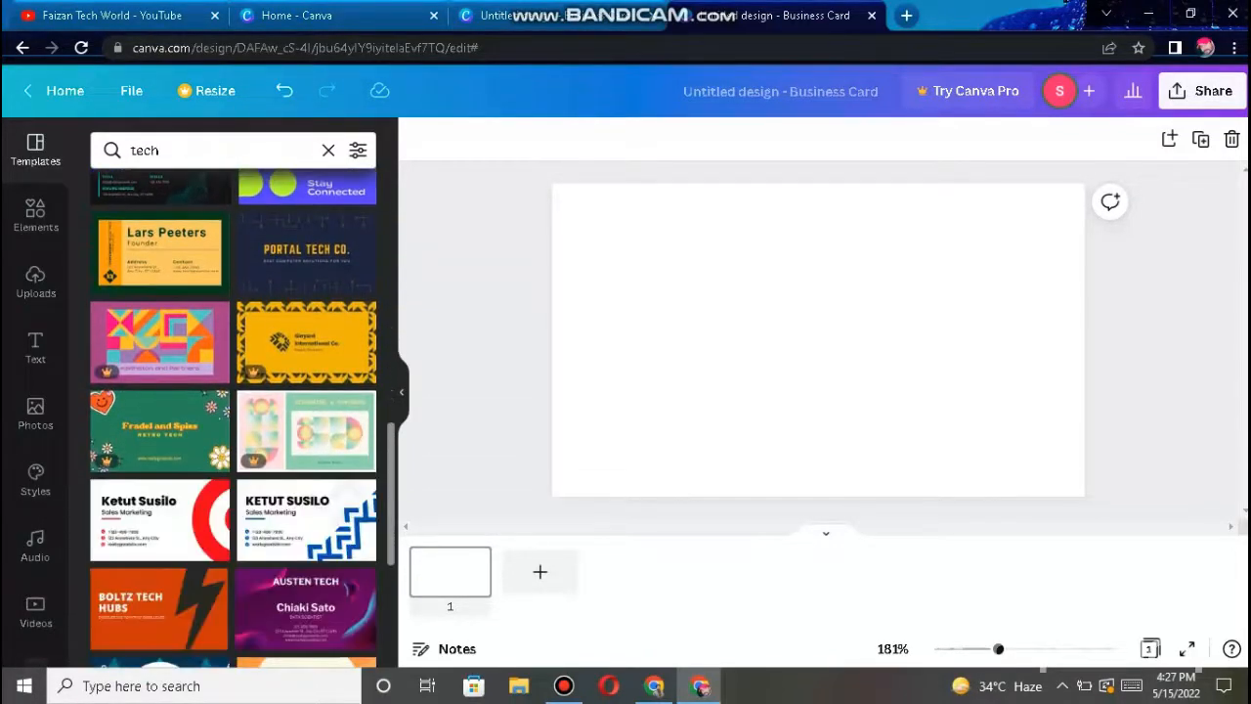
{"action": "scroll", "coordinate": [233, 417], "scroll_direction": "down", "scroll_amount": 4}
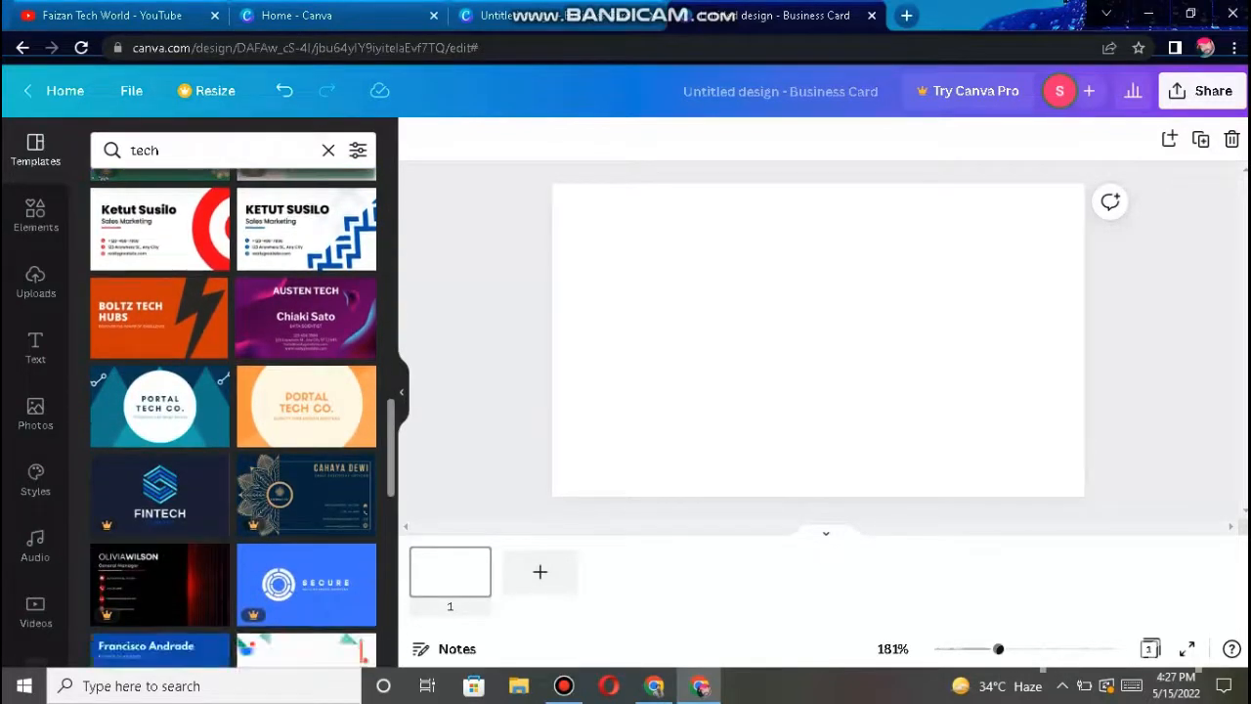
{"action": "scroll", "coordinate": [233, 418], "scroll_direction": "down", "scroll_amount": 2}
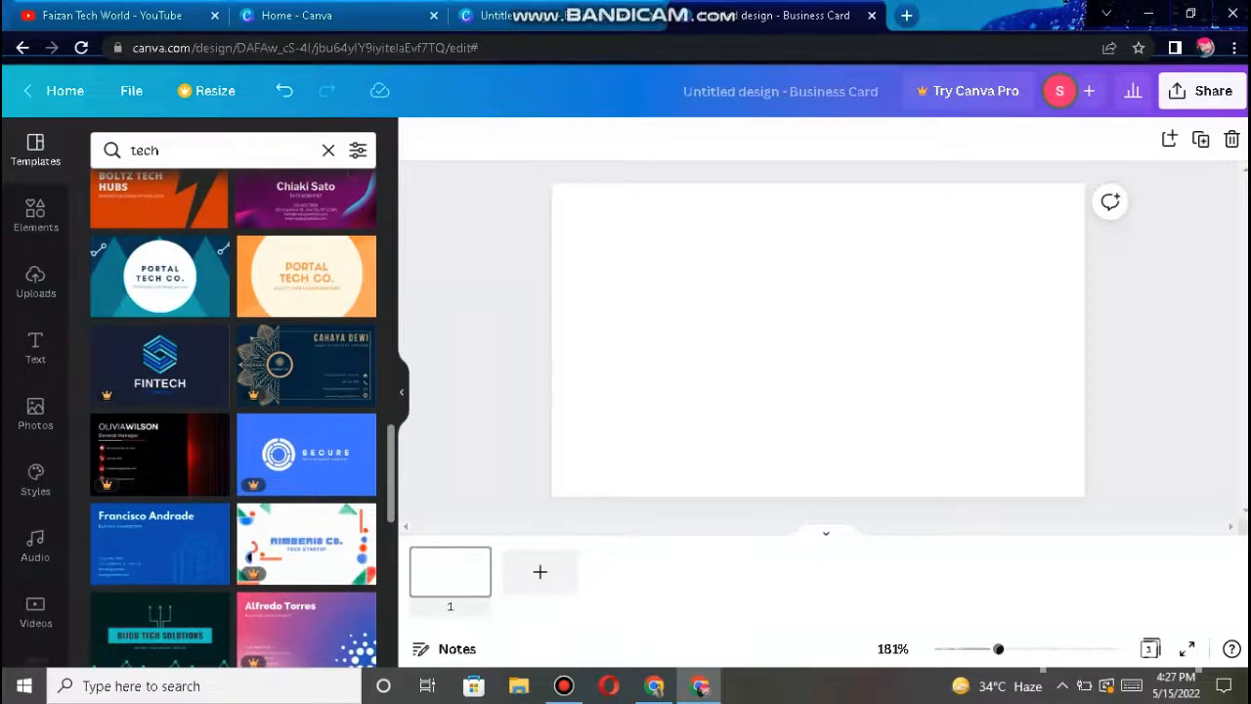
{"action": "scroll", "coordinate": [233, 418], "scroll_direction": "down", "scroll_amount": 4}
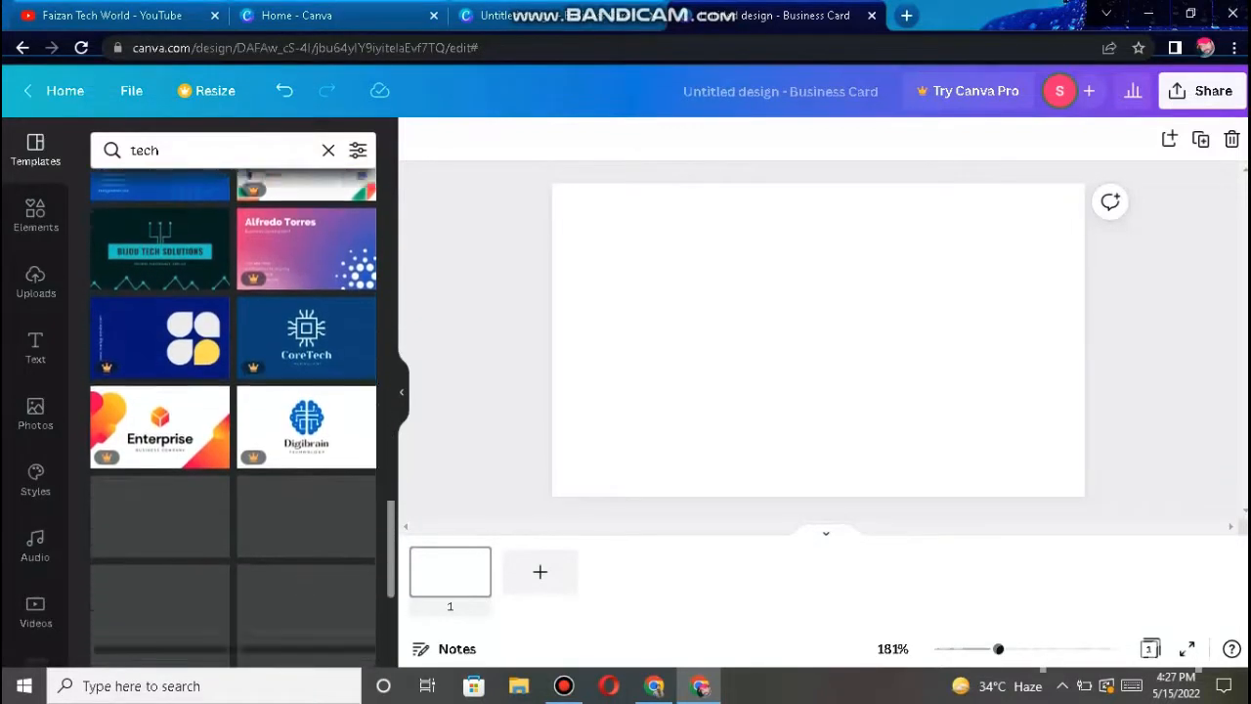
{"action": "scroll", "coordinate": [233, 417], "scroll_direction": "down", "scroll_amount": 2}
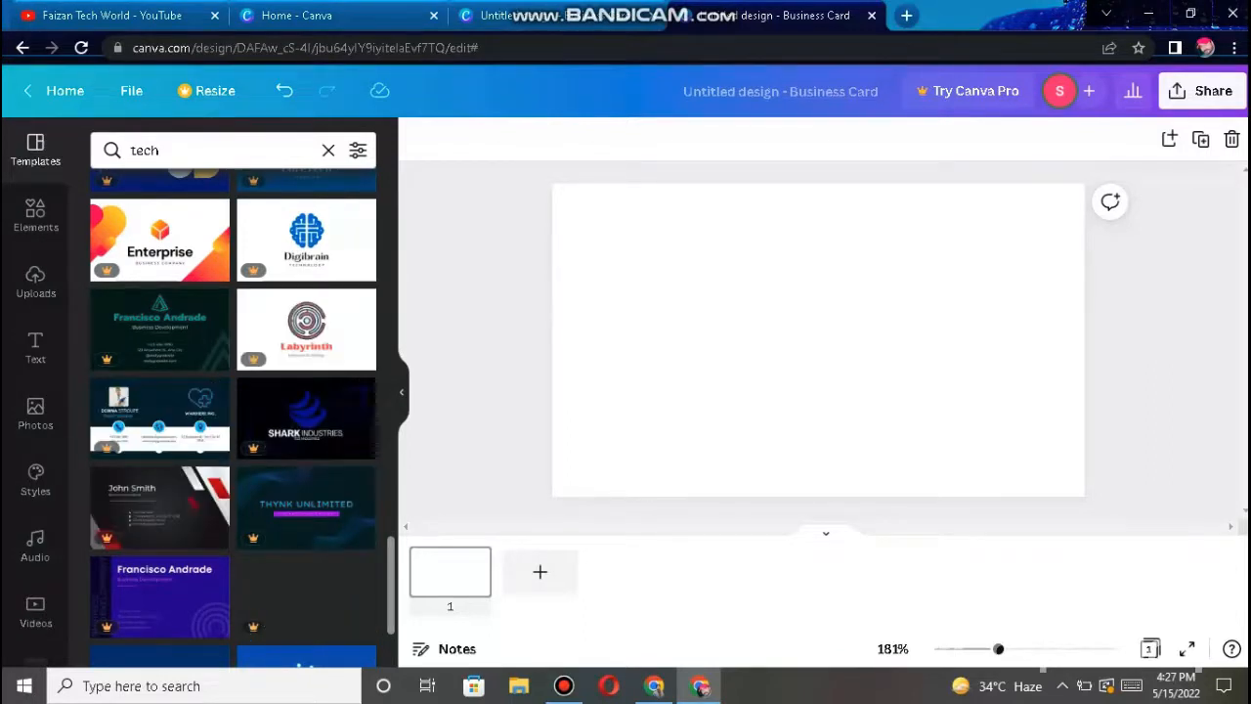
{"action": "scroll", "coordinate": [306, 597], "scroll_direction": "up", "scroll_amount": 2}
{"action": "scroll", "coordinate": [233, 421], "scroll_direction": "up", "scroll_amount": 3}
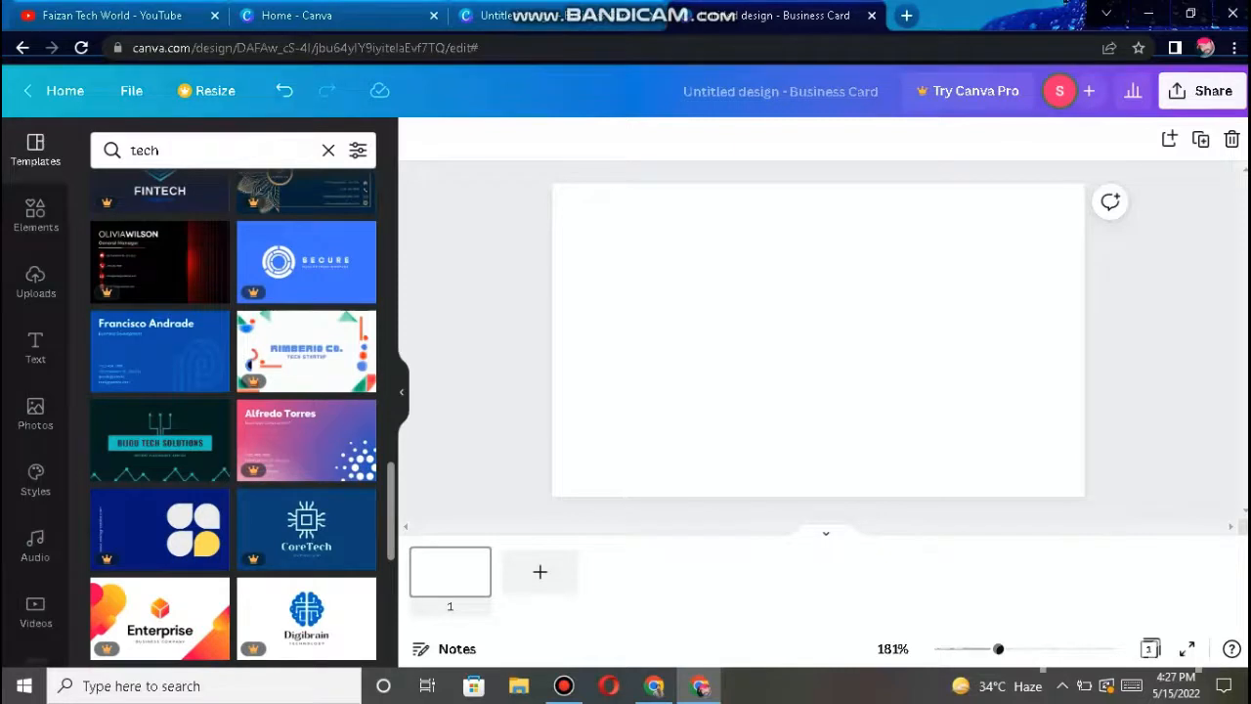
{"action": "scroll", "coordinate": [232, 421], "scroll_direction": "up", "scroll_amount": 4}
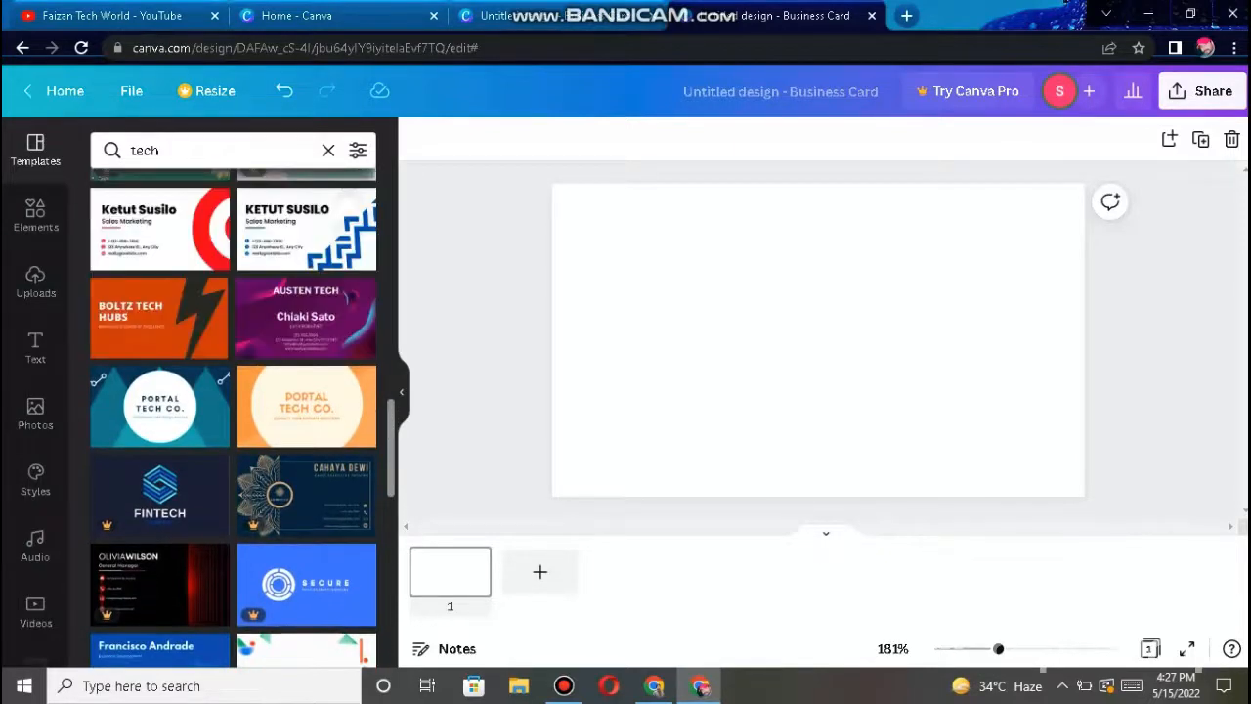
{"action": "mouse_move", "coordinate": [358, 292]}
{"action": "left_click", "coordinate": [305, 323]}
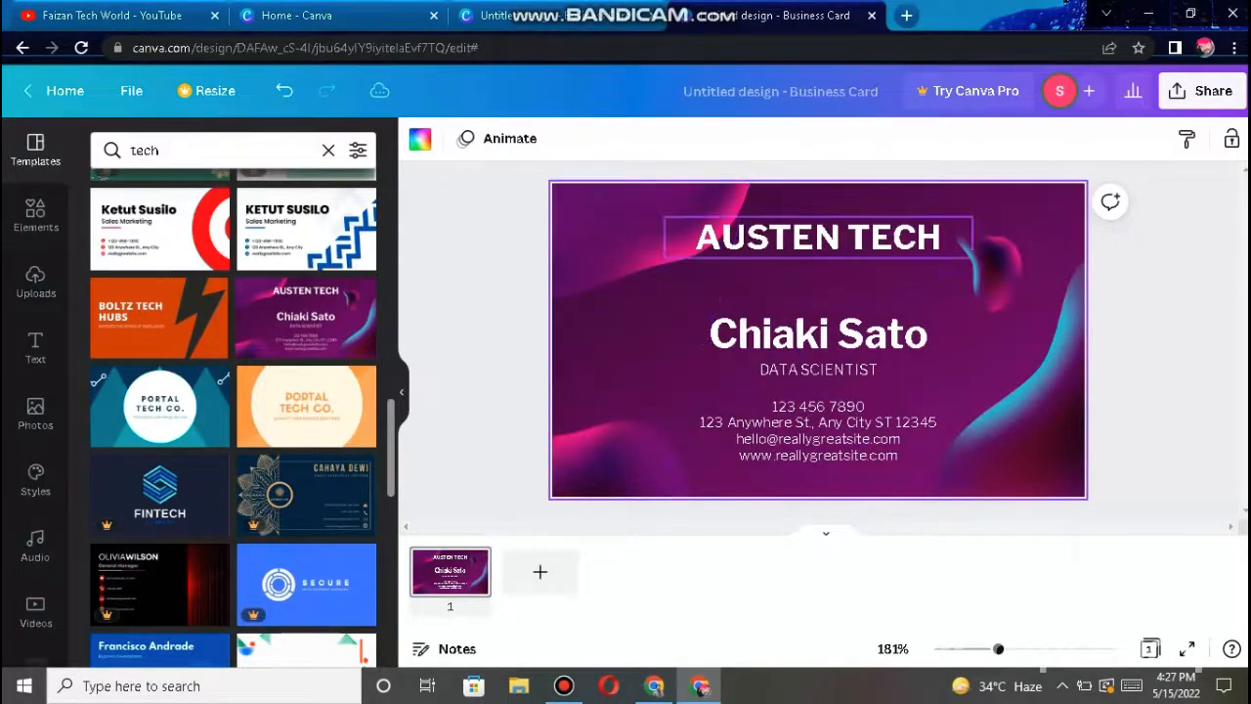
- Apply the recently used pink and purple style with Shrikhand and Quicksand fonts to the business card
{"action": "left_click", "coordinate": [819, 237]}
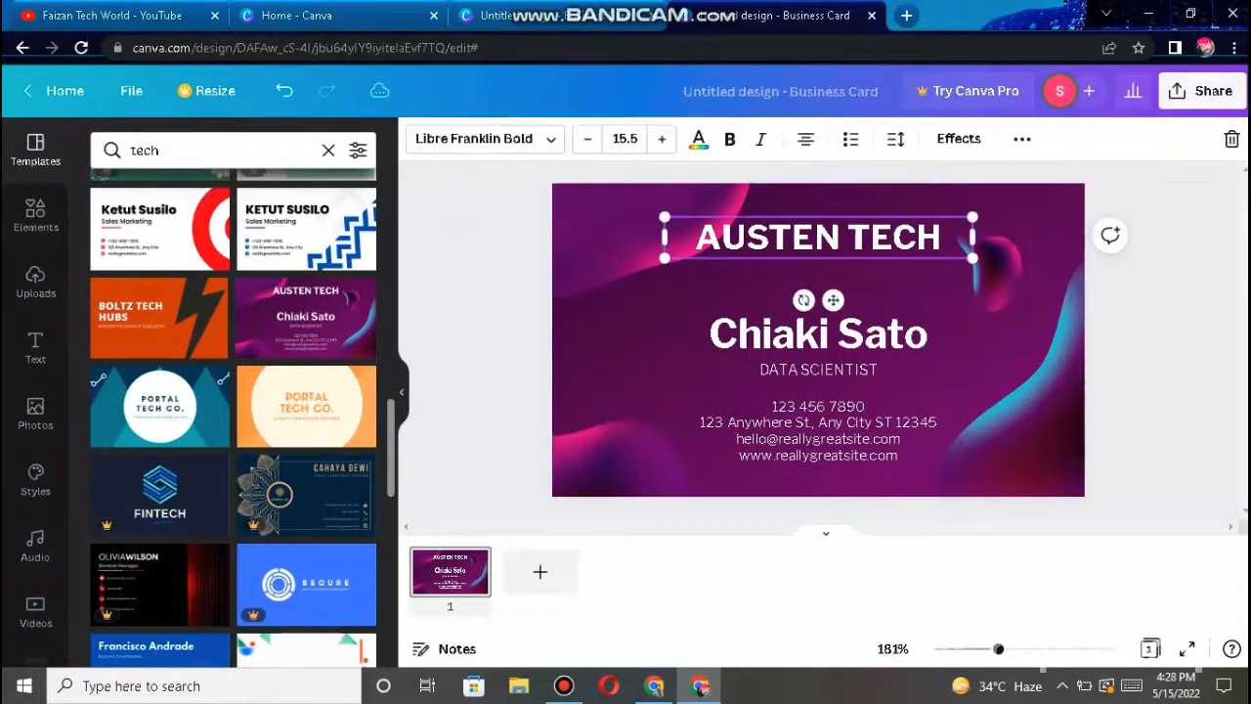
{"action": "left_click", "coordinate": [35, 348]}
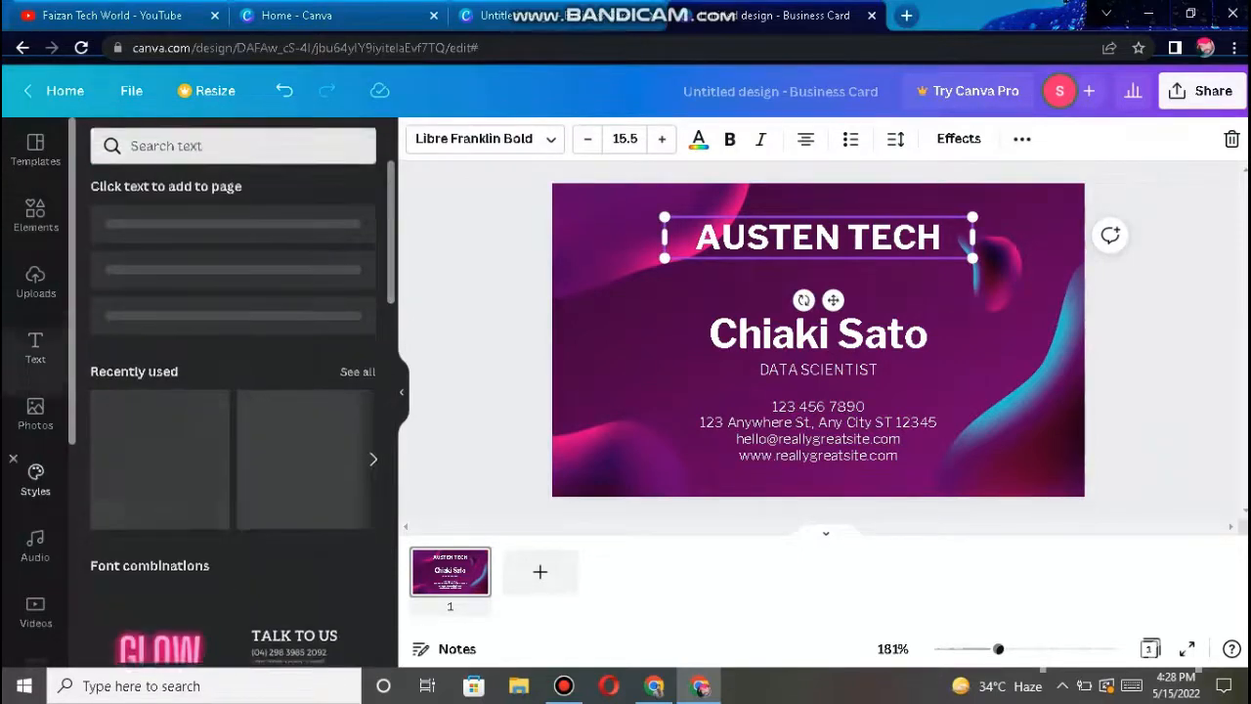
{"action": "left_click", "coordinate": [35, 479]}
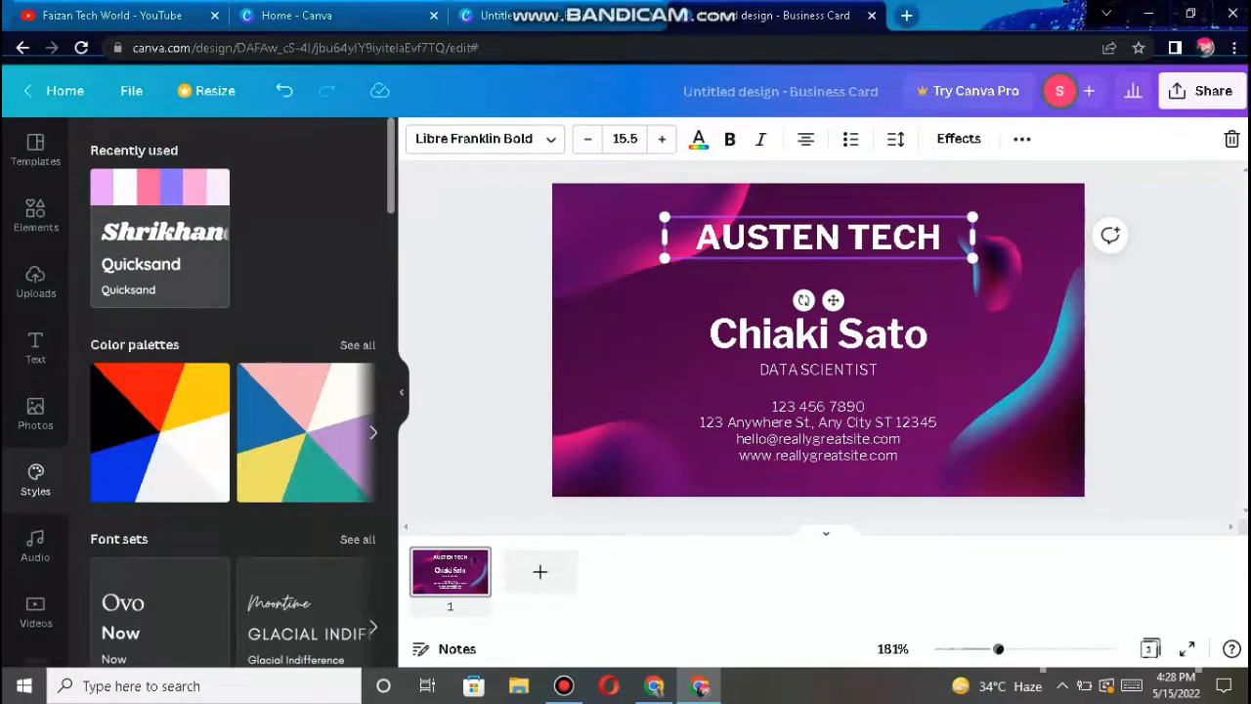
{"action": "left_click", "coordinate": [159, 238]}
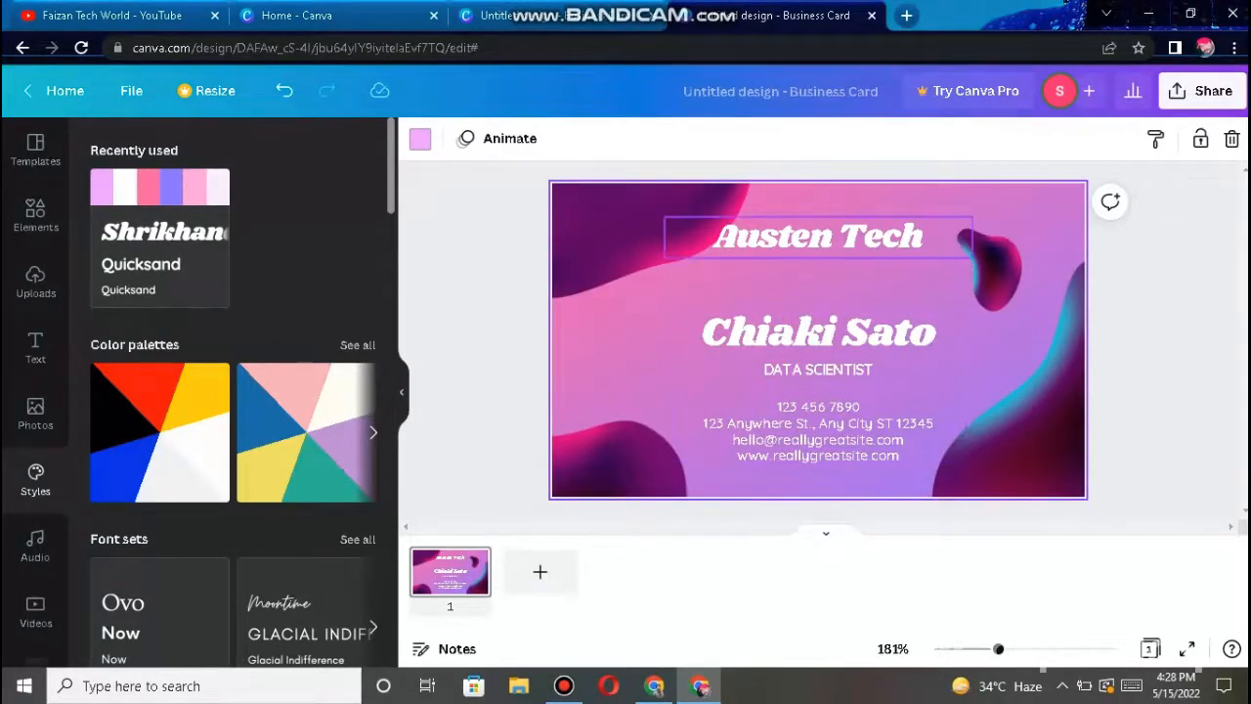
- Replace the Austen Tech heading on the card with FAIZAN TECH WORL
{"action": "left_click", "coordinate": [818, 237]}
{"action": "left_click", "coordinate": [818, 236]}
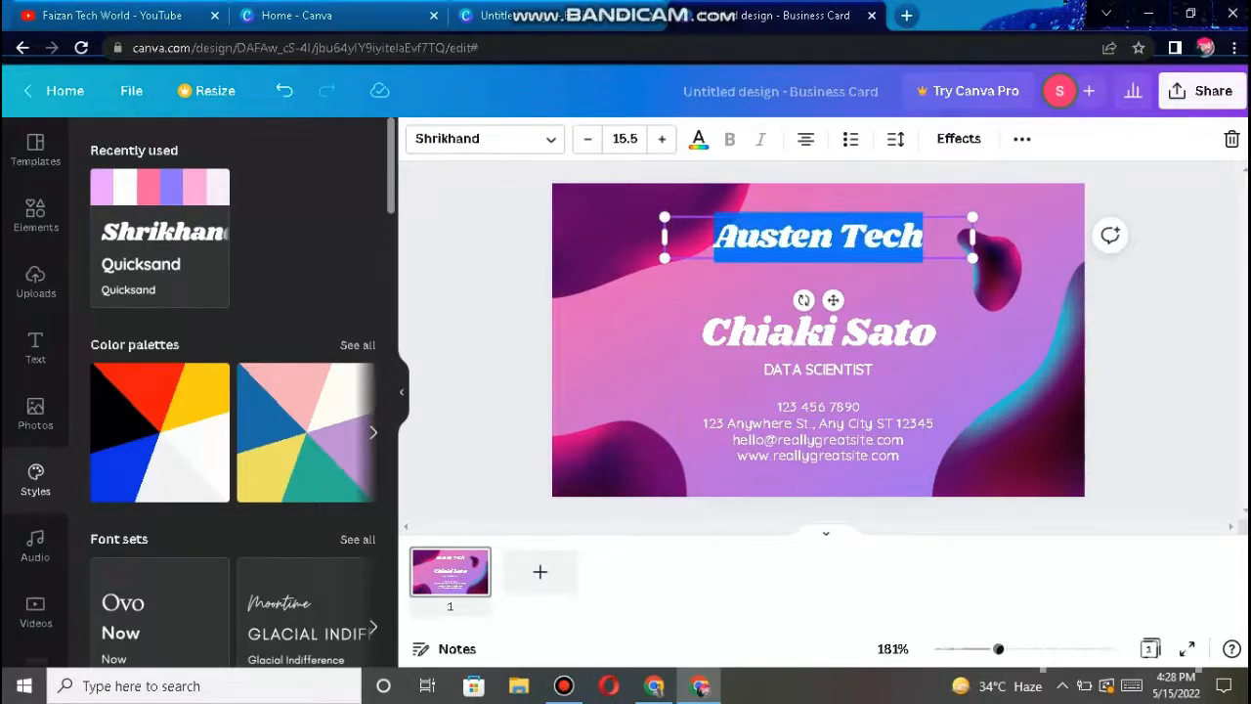
{"action": "type", "text": "FA"}
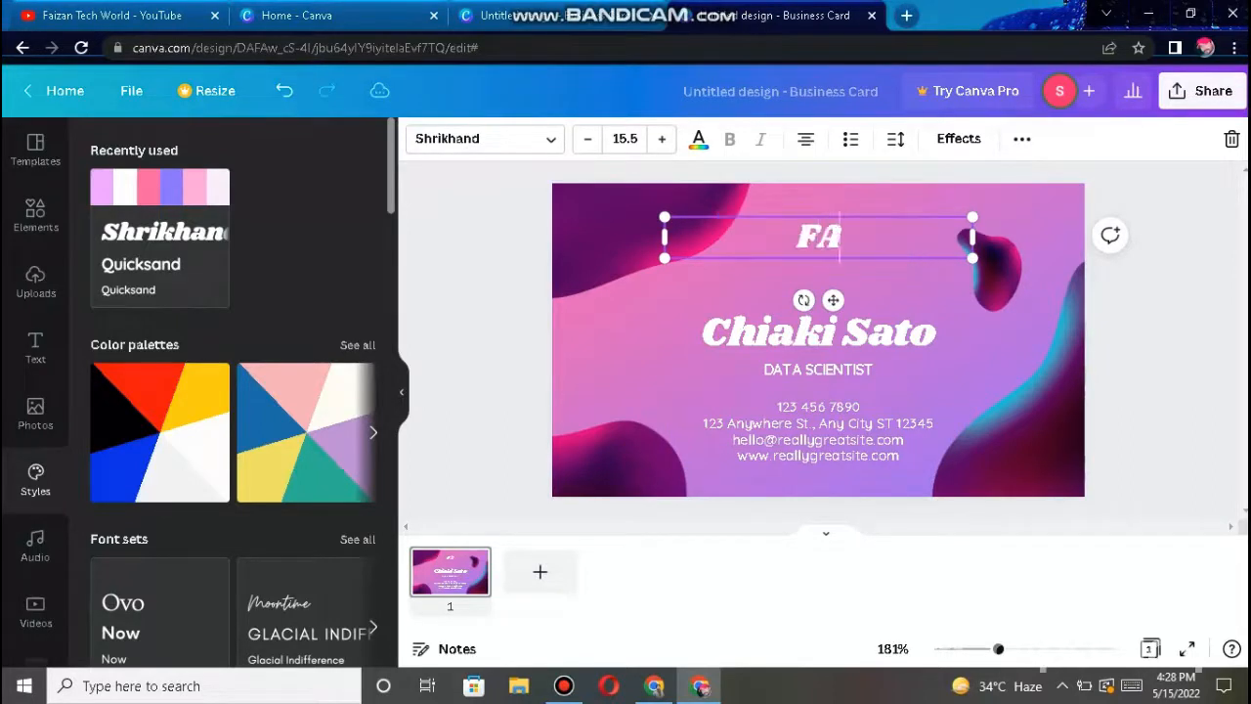
{"action": "type", "text": "IZAN TEC"}
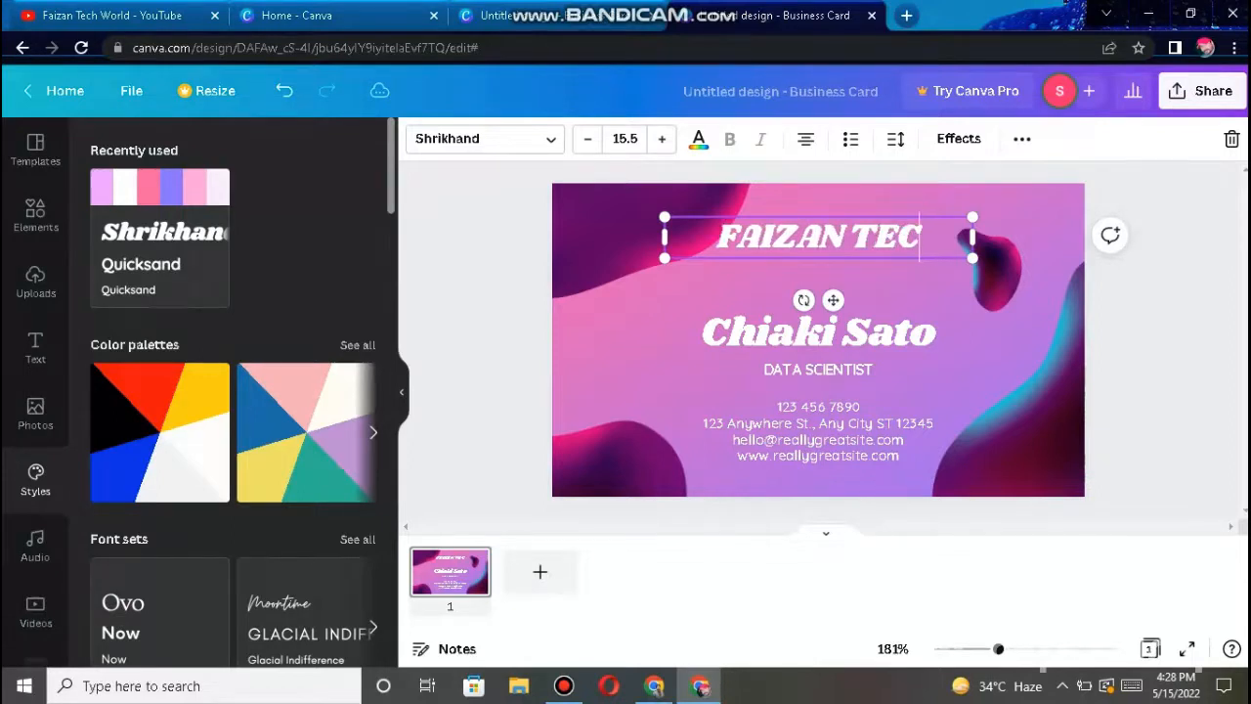
{"action": "type", "text": "H WORL"}
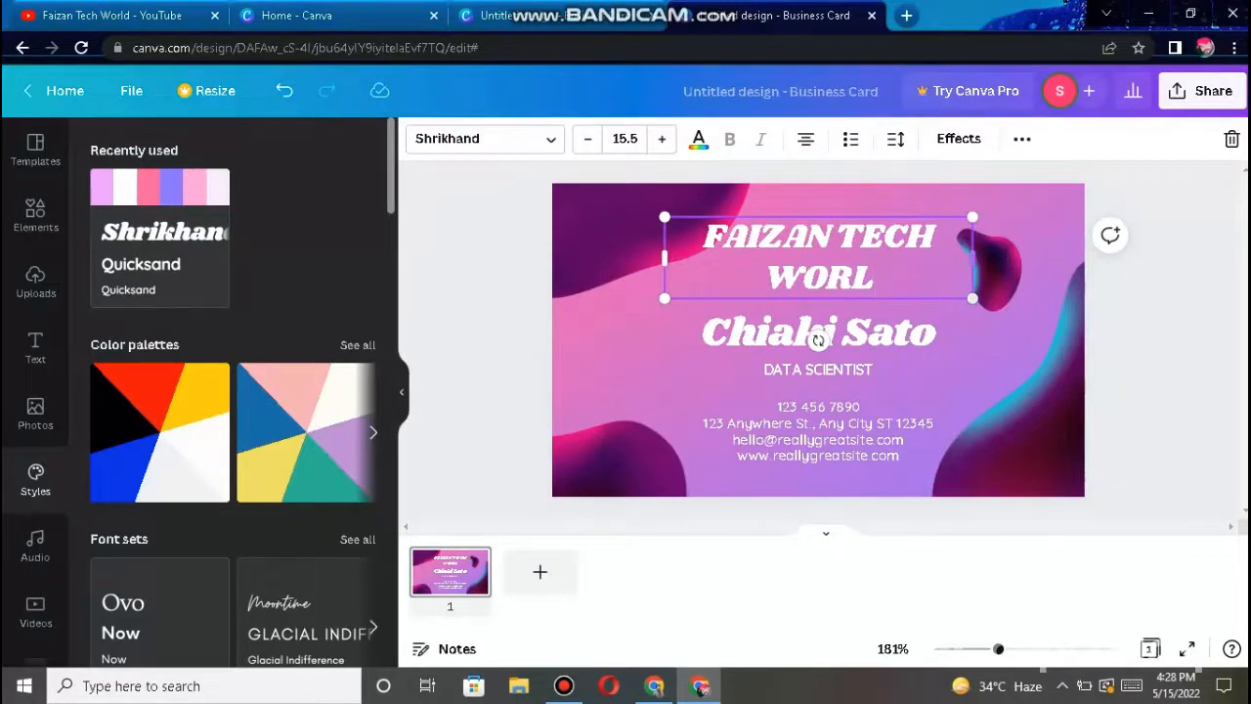
- Widen the company heading's text box to fit one line and scale the text down to size 12.7
{"action": "key", "text": "ctrl+a"}
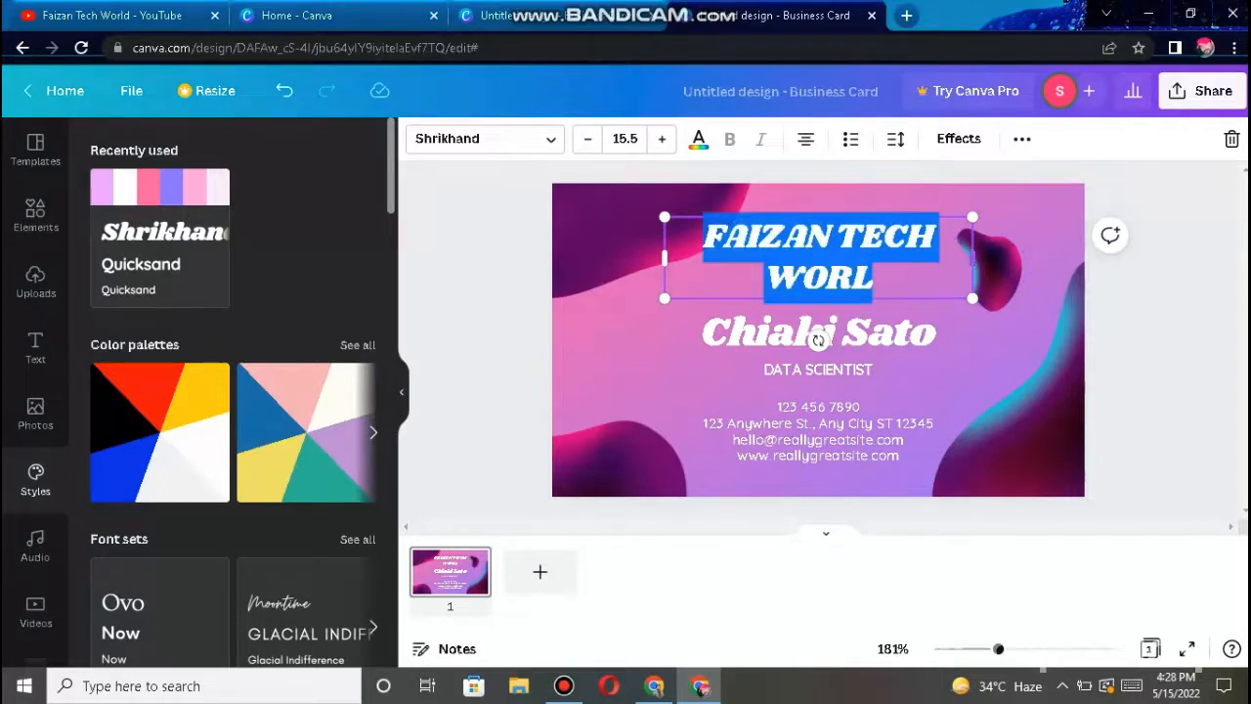
{"action": "left_click_drag", "start_coordinate": [973, 257], "coordinate": [1033, 257]}
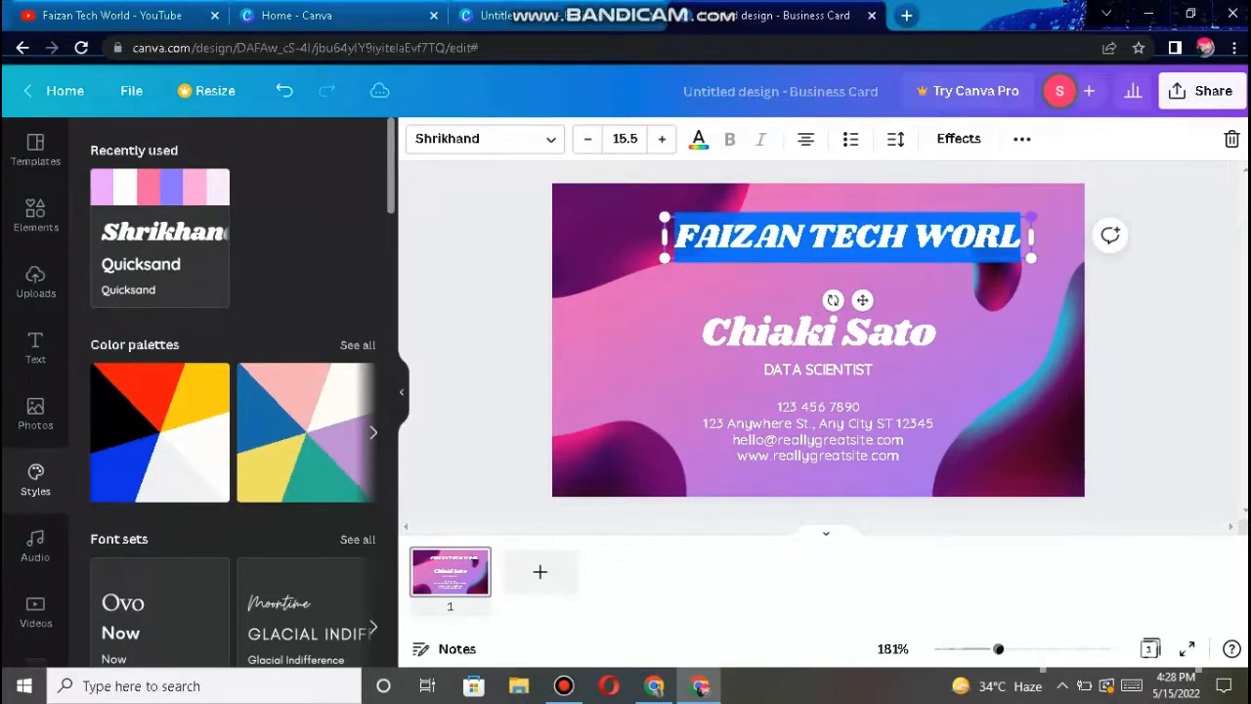
{"action": "left_click_drag", "start_coordinate": [1032, 218], "coordinate": [966, 225]}
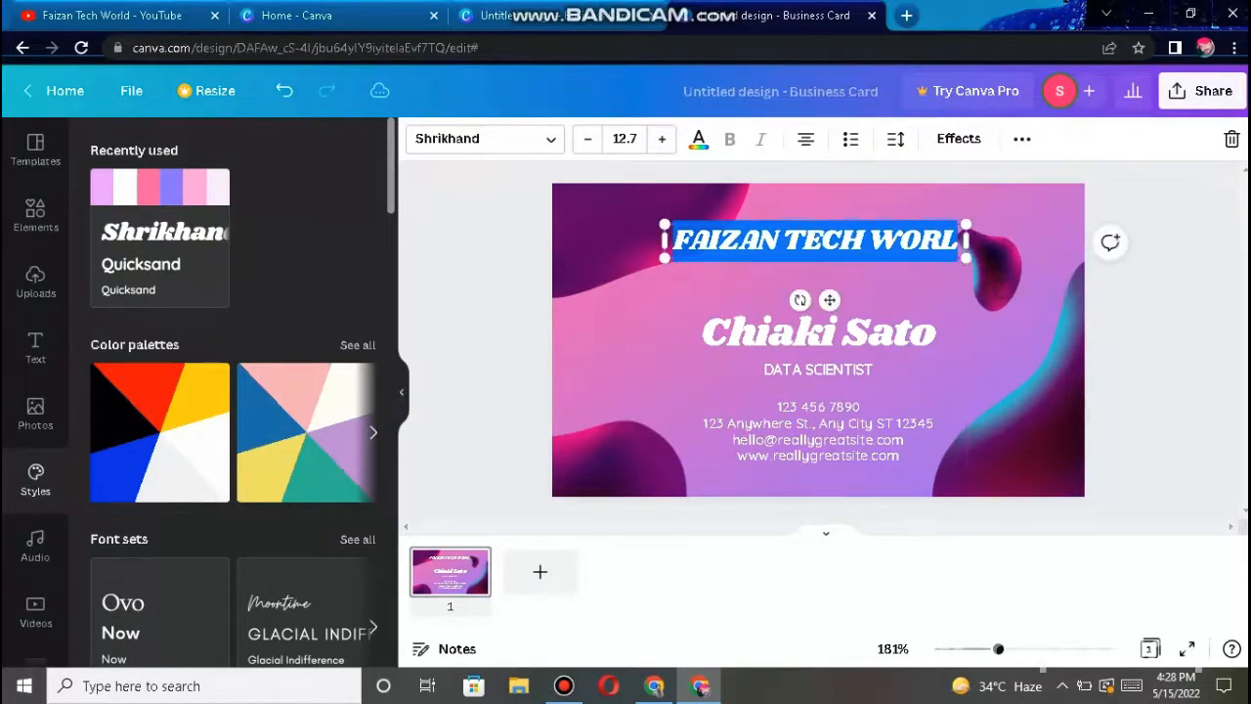
- Replace the placeholder person's name above DATA SCIENTIST with the cardholder's full name in capitals
{"action": "double_click", "coordinate": [818, 333]}
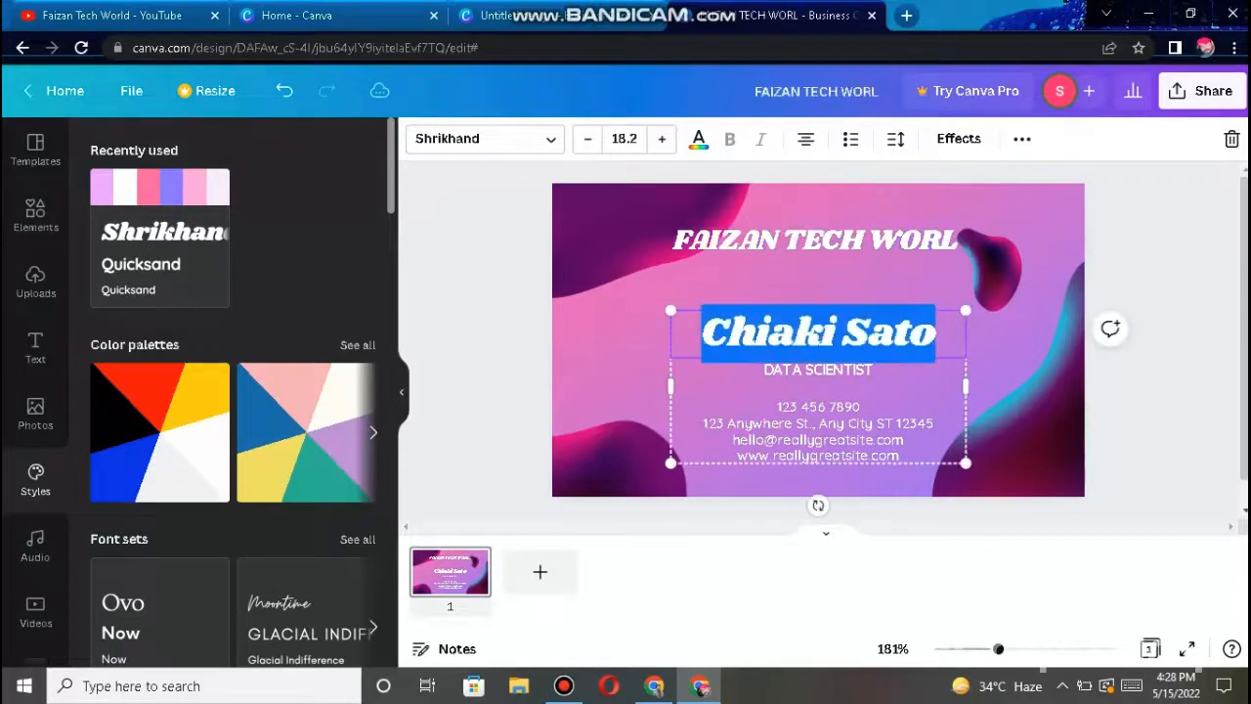
{"action": "type", "text": "FAI"}
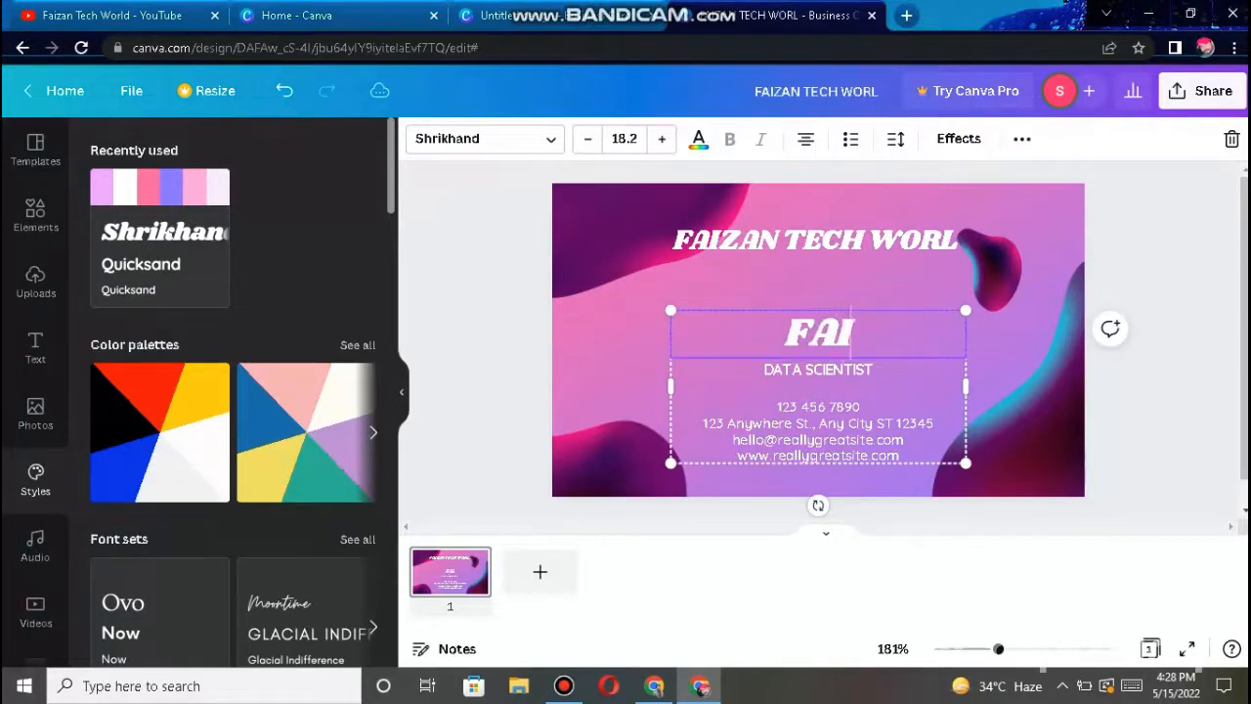
{"action": "type", "text": "ZAN"}
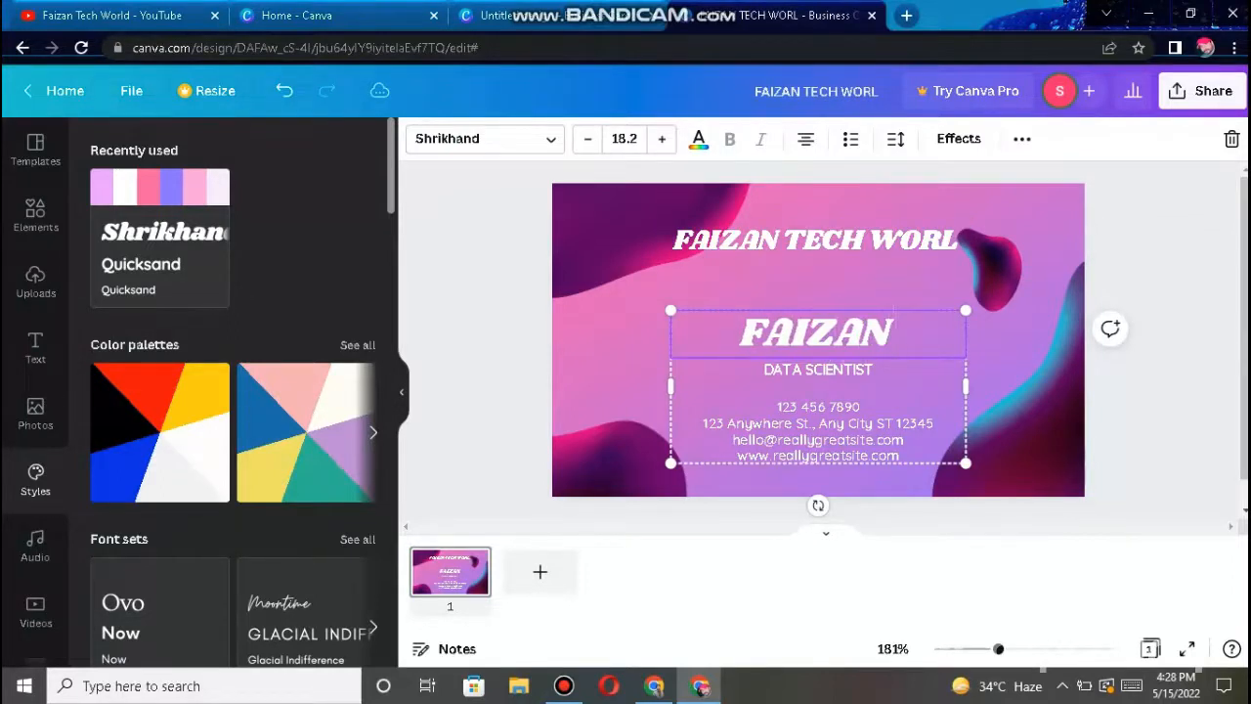
{"action": "type", "text": " K"}
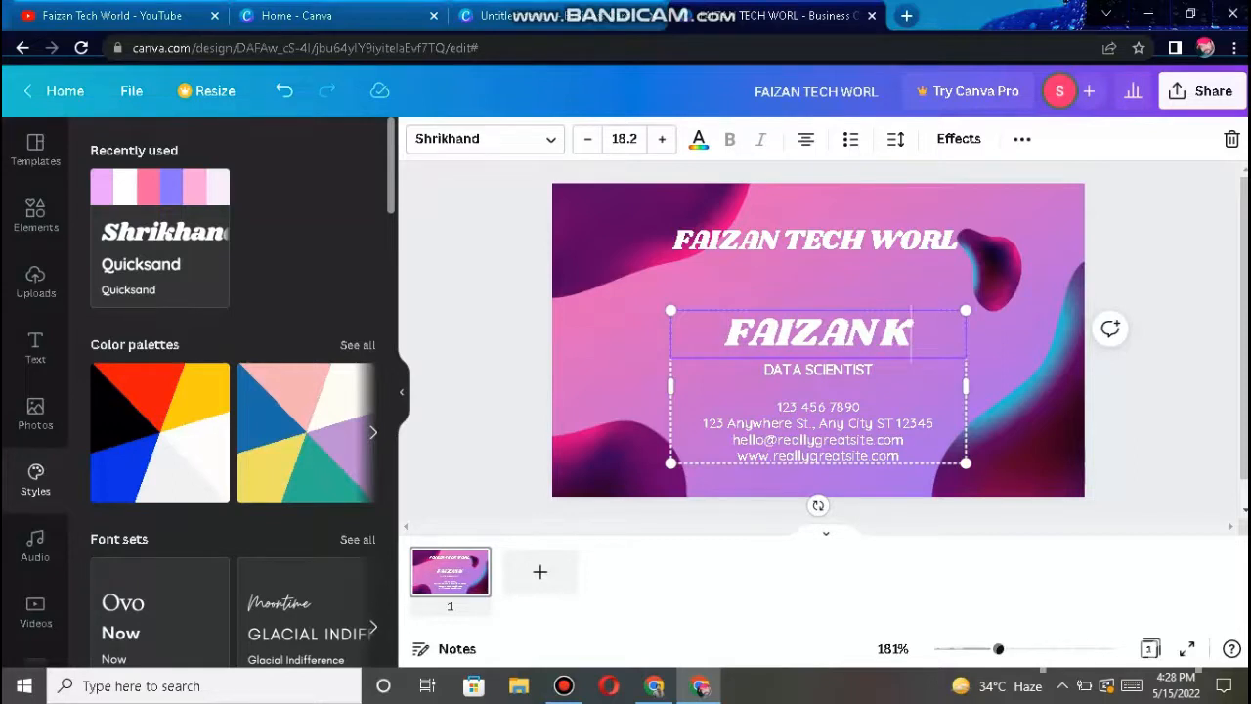
{"action": "type", "text": "HAN"}
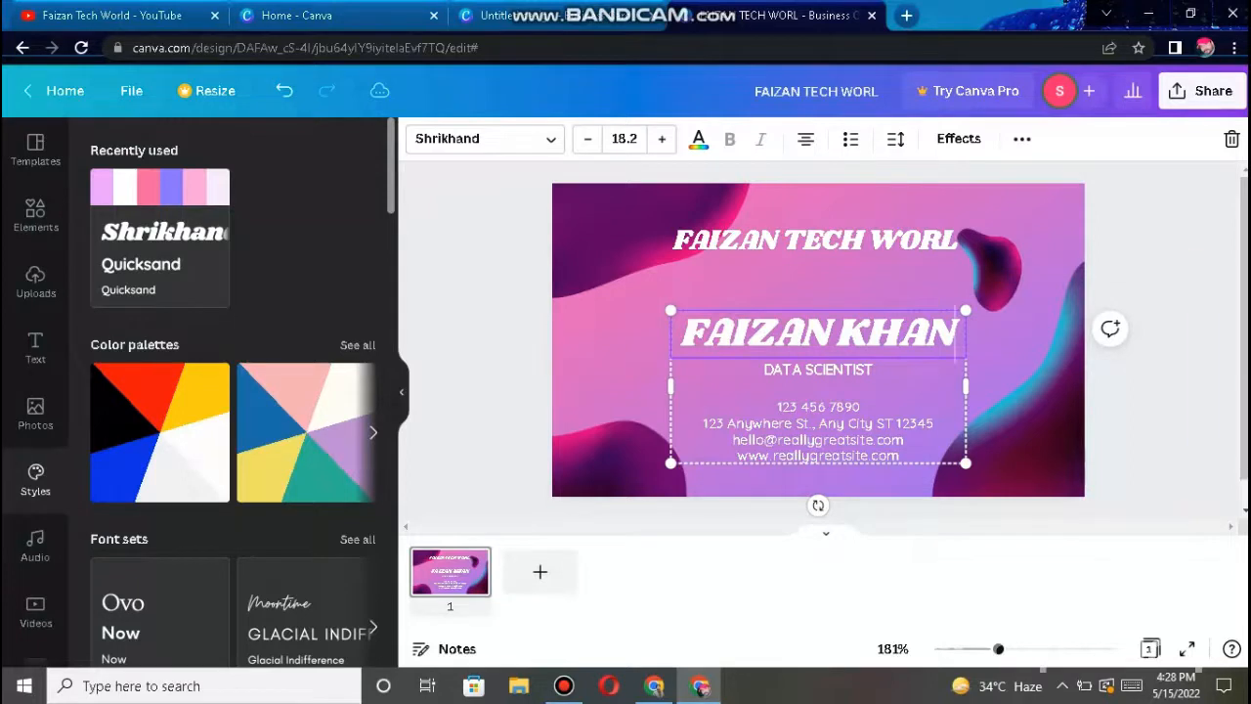
{"action": "left_click", "coordinate": [1154, 381]}
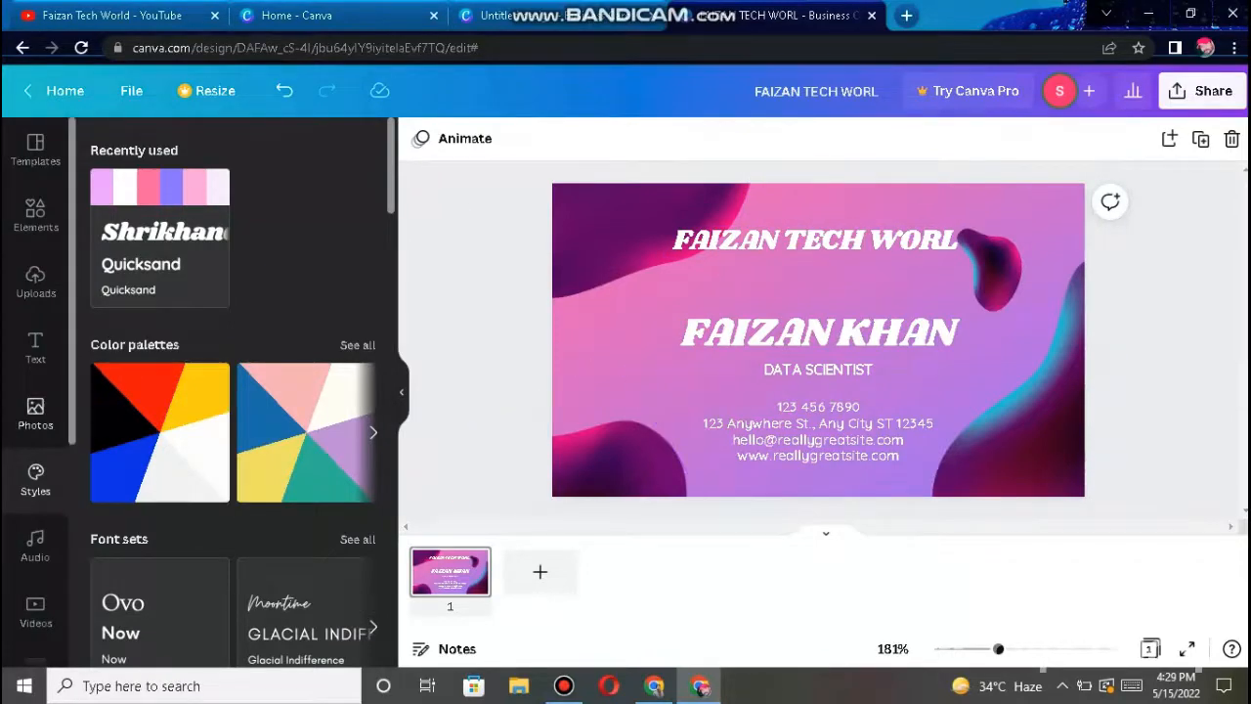
- Look through the Background photos in the photo library and clear that search
{"action": "left_click", "coordinate": [35, 414]}
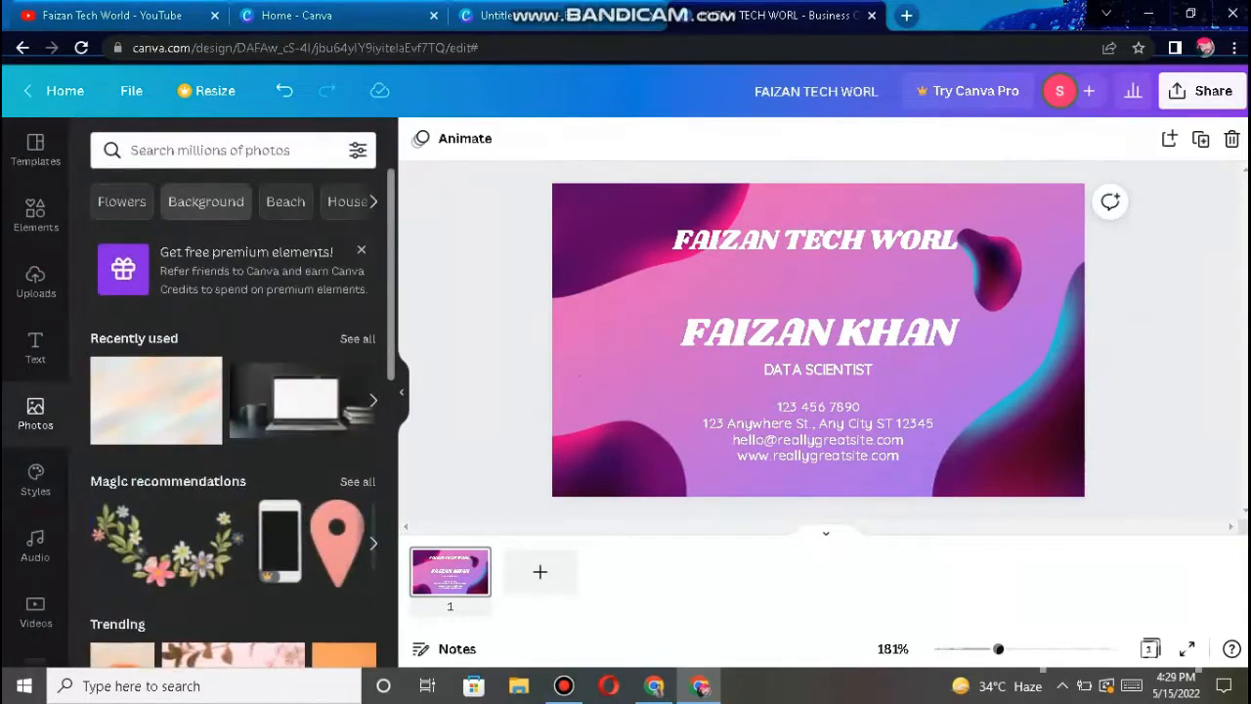
{"action": "left_click", "coordinate": [205, 202]}
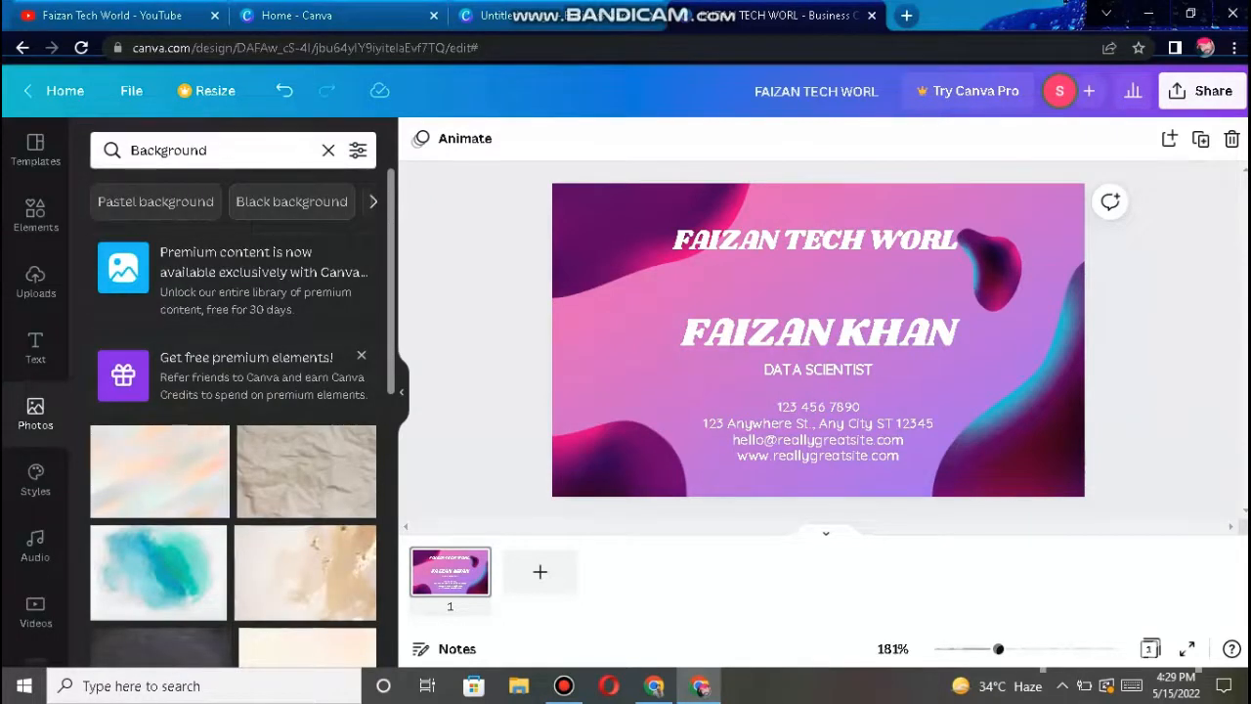
{"action": "left_click_drag", "start_coordinate": [208, 149], "coordinate": [130, 149]}
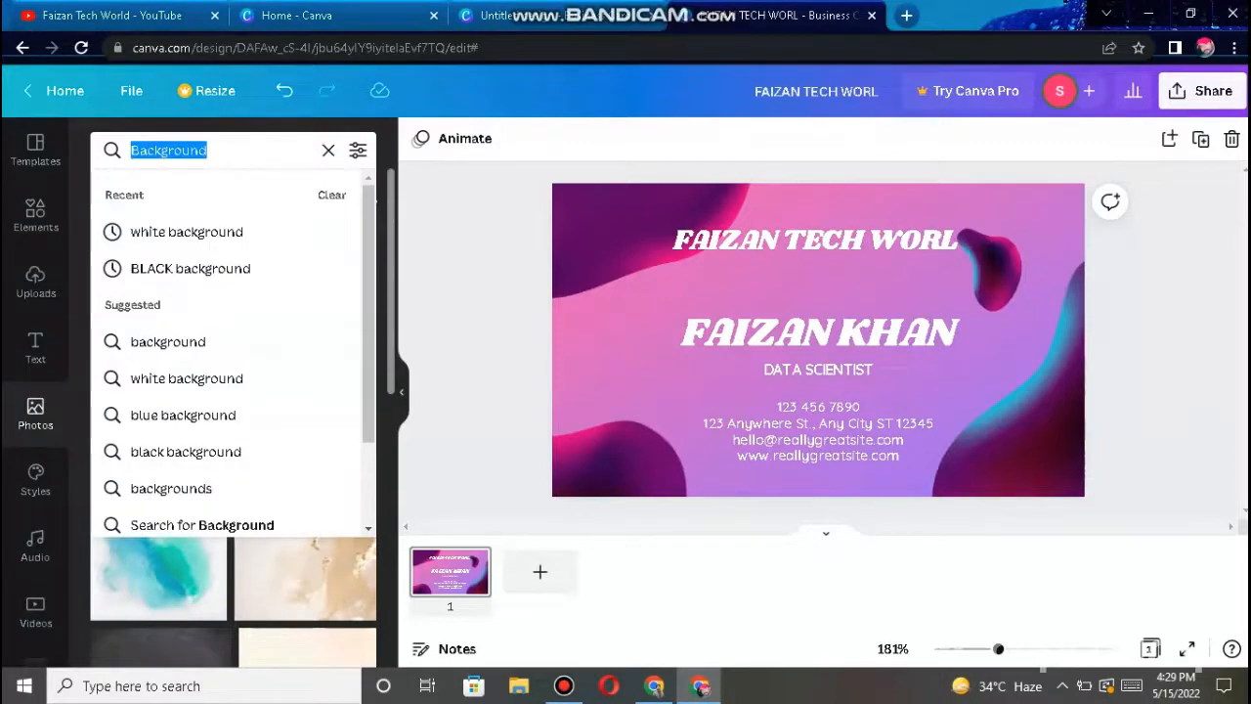
{"action": "left_click", "coordinate": [328, 149]}
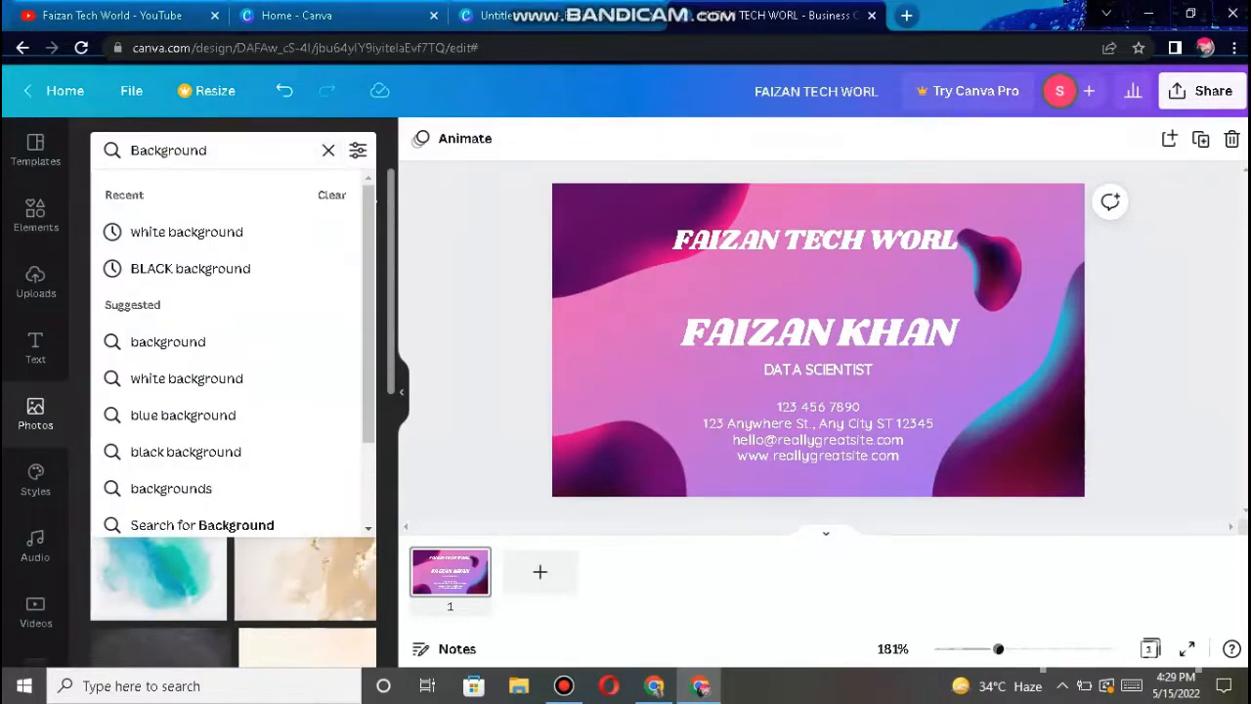
{"action": "left_click", "coordinate": [329, 150]}
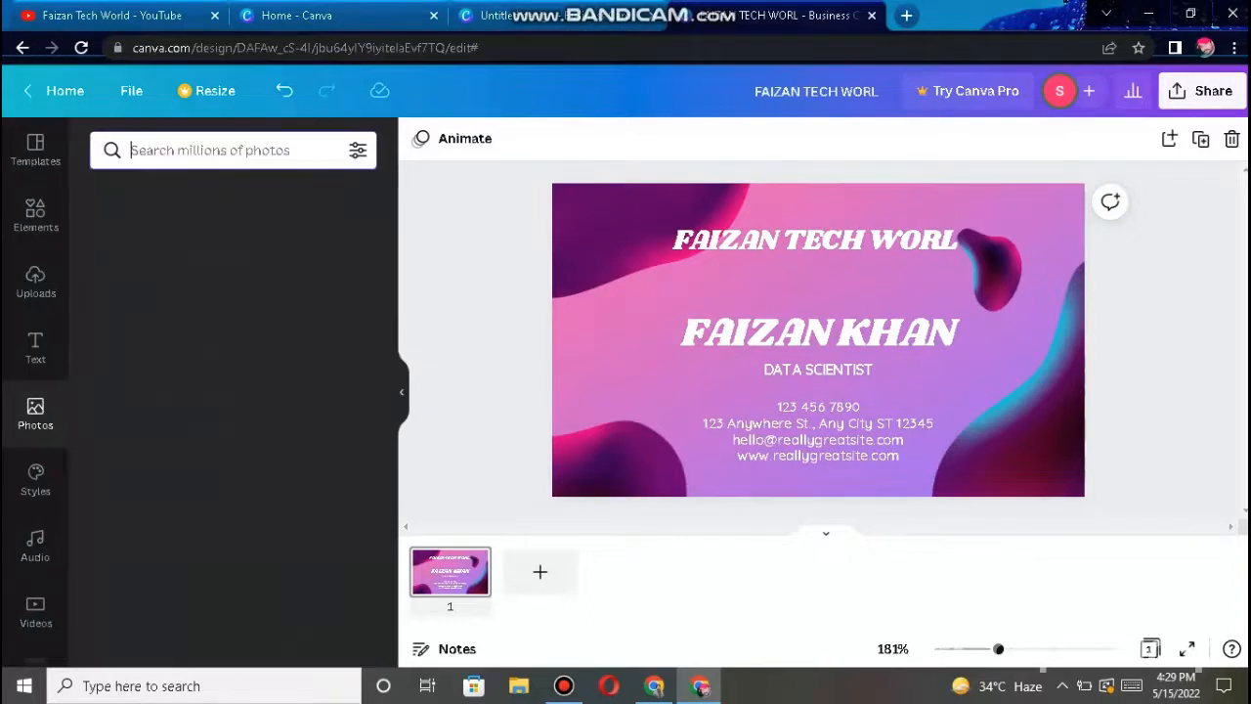
- Search the photos for computer and insert the picture of a person working on a laptop at a wooden desk
{"action": "type", "text": "c"}
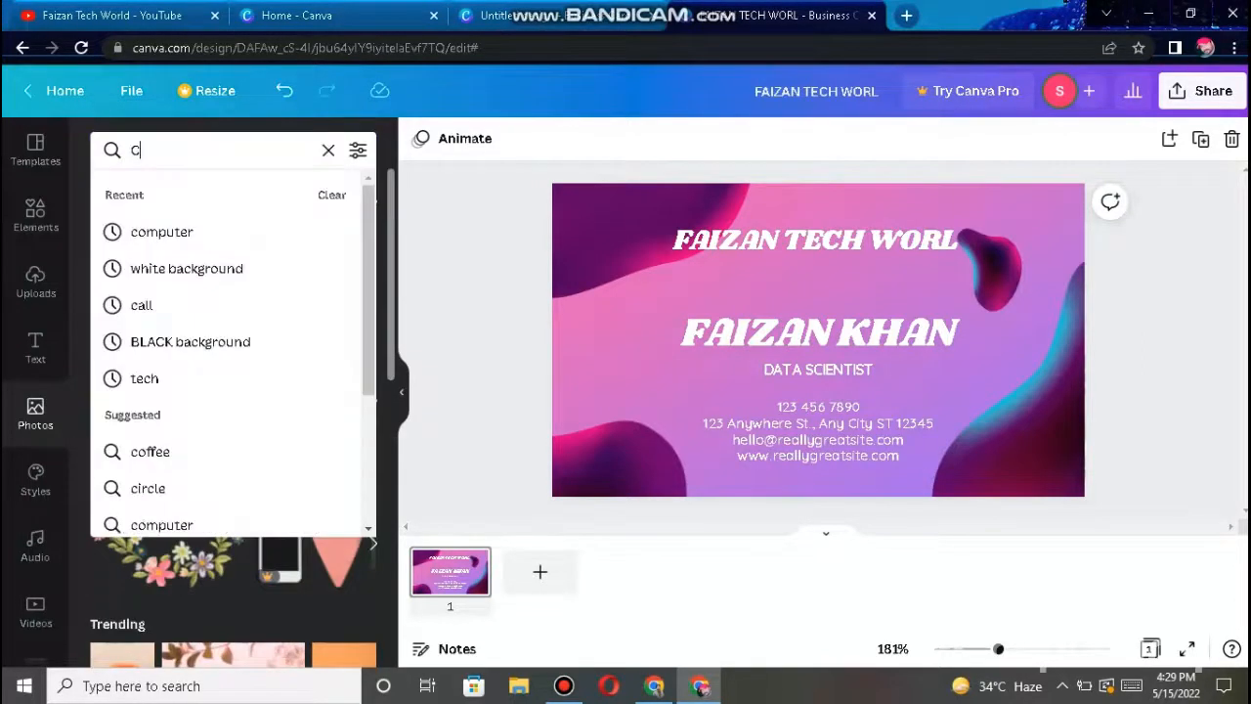
{"action": "type", "text": "OMPUT"}
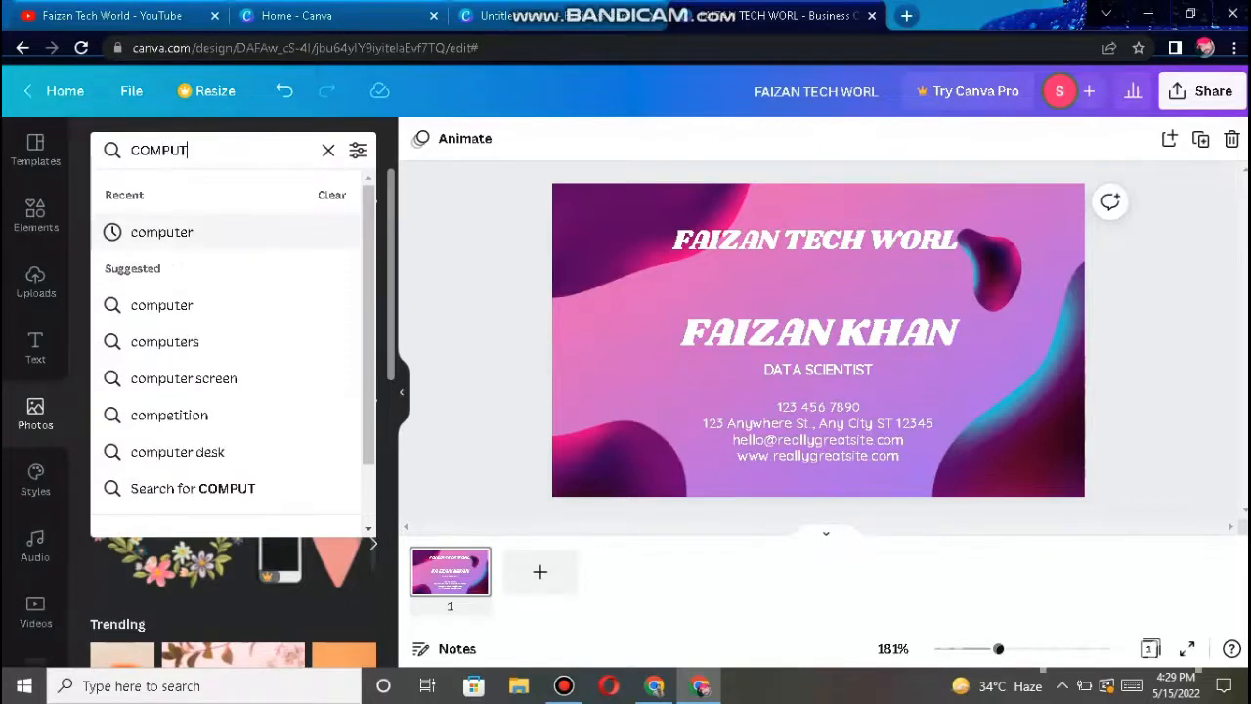
{"action": "left_click", "coordinate": [161, 232]}
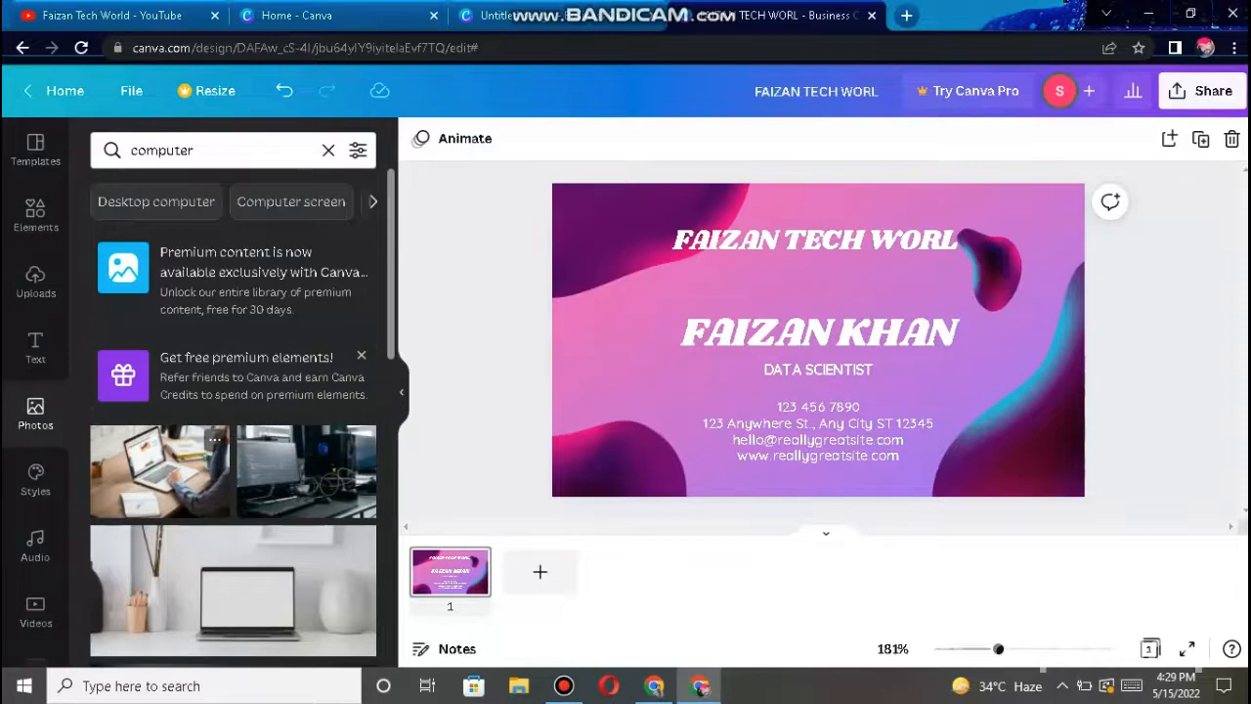
{"action": "left_click", "coordinate": [186, 464]}
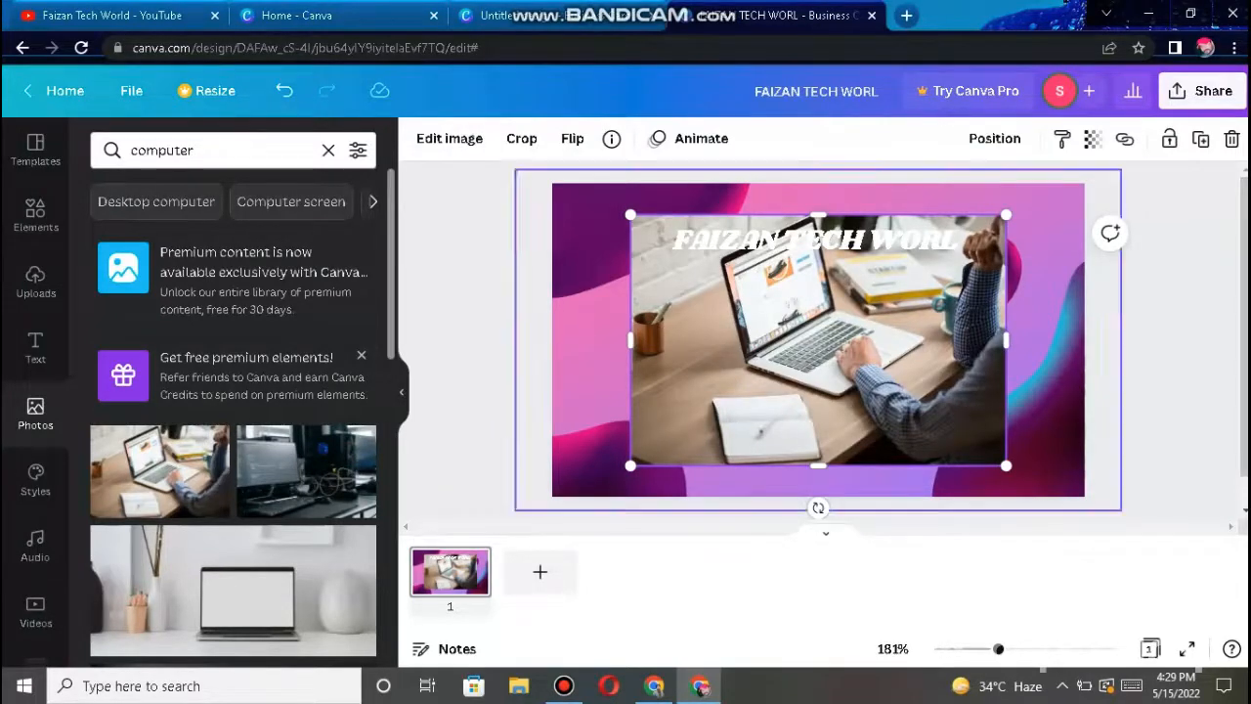
- Set the inserted laptop photo's transparency to 35
{"action": "left_click", "coordinate": [1092, 138]}
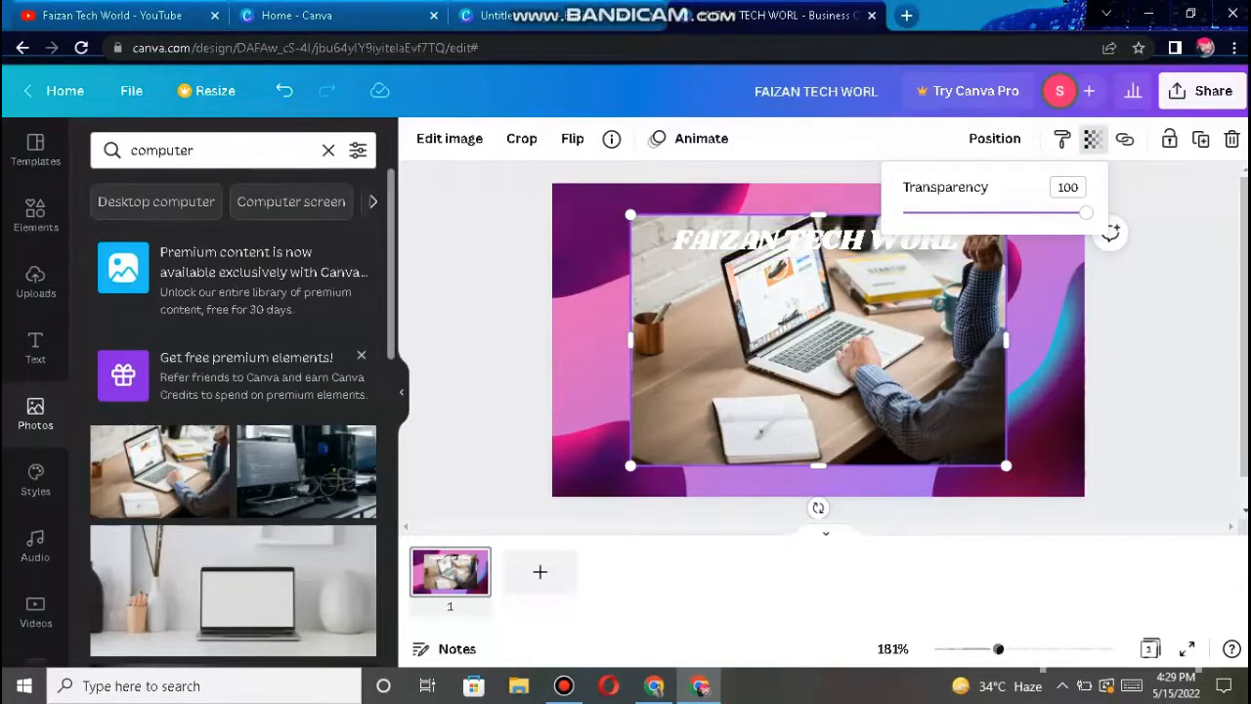
{"action": "left_click_drag", "start_coordinate": [1085, 213], "coordinate": [967, 213]}
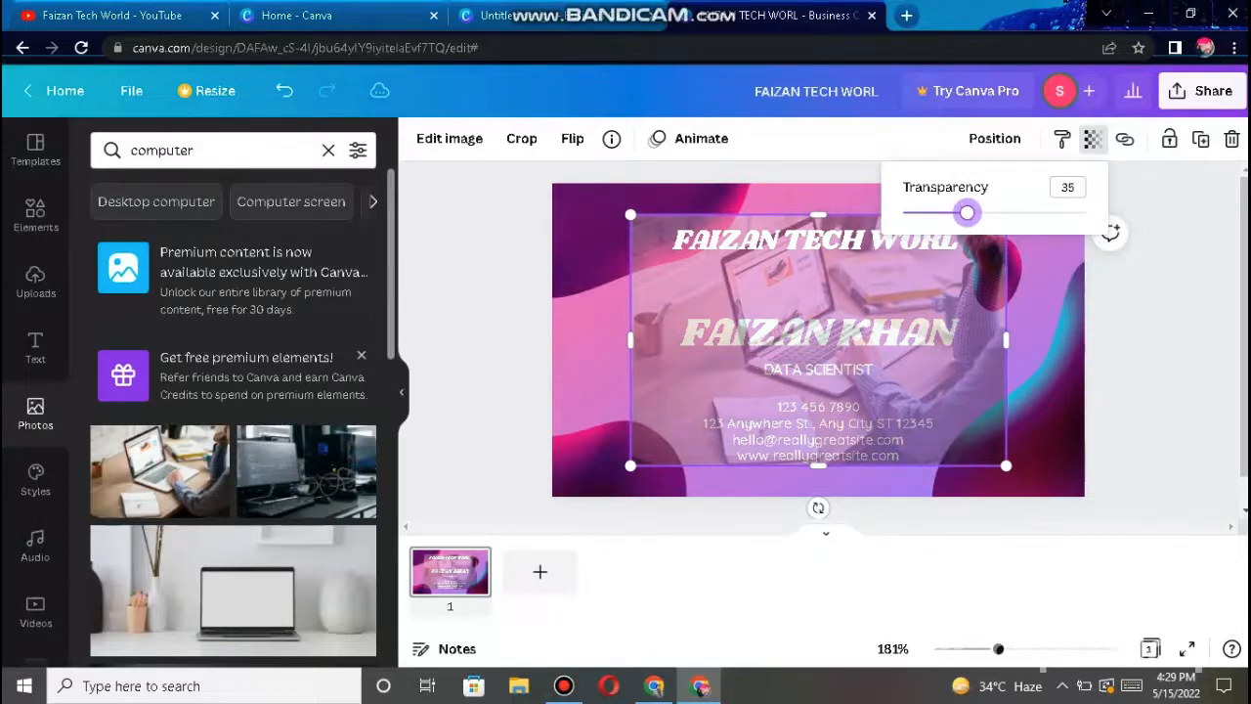
{"action": "key", "text": "Escape"}
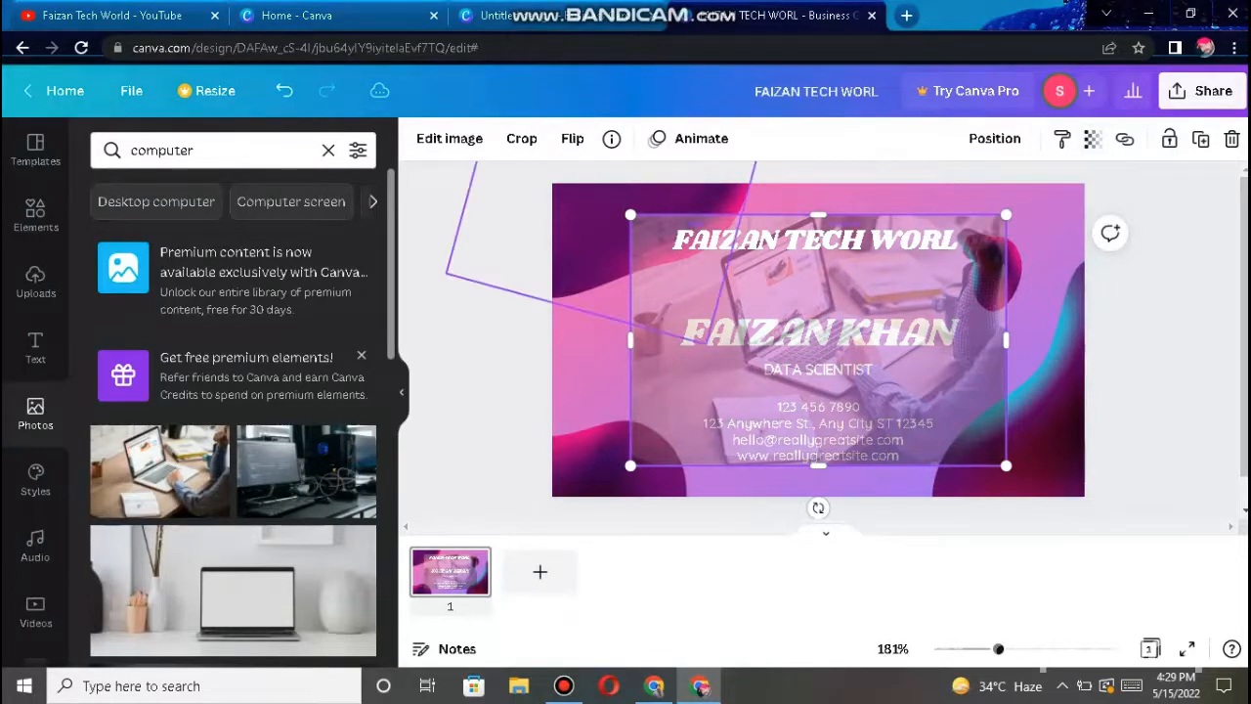
- Stretch the laptop photo to cover the whole business card and place it behind the pink and purple gradient
{"action": "left_click_drag", "start_coordinate": [629, 215], "coordinate": [598, 194]}
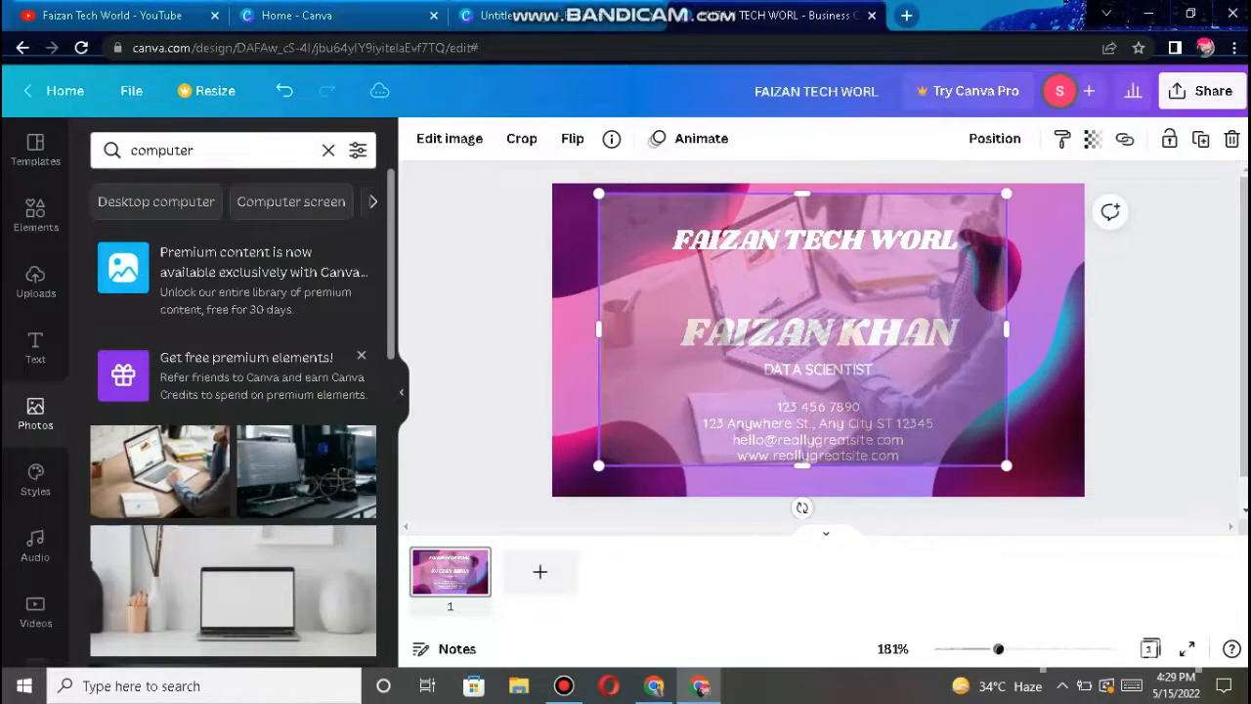
{"action": "left_click_drag", "start_coordinate": [802, 285], "coordinate": [806, 296]}
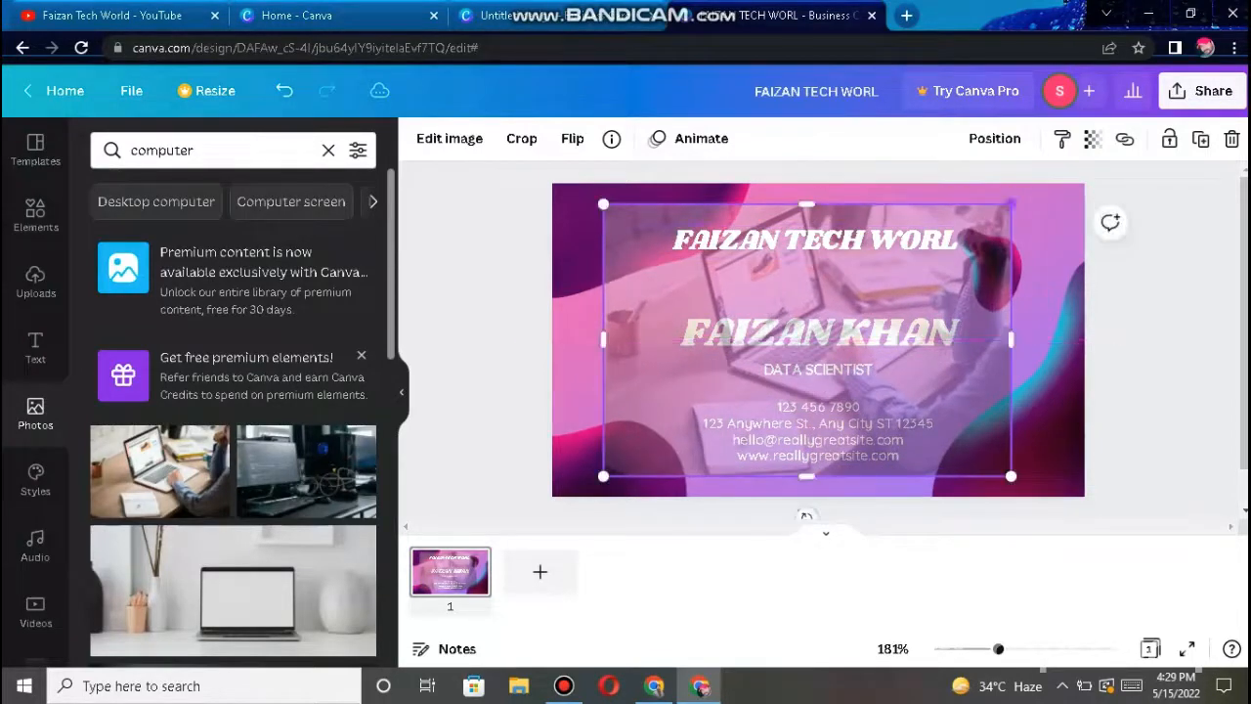
{"action": "left_click_drag", "start_coordinate": [1011, 205], "coordinate": [1029, 191]}
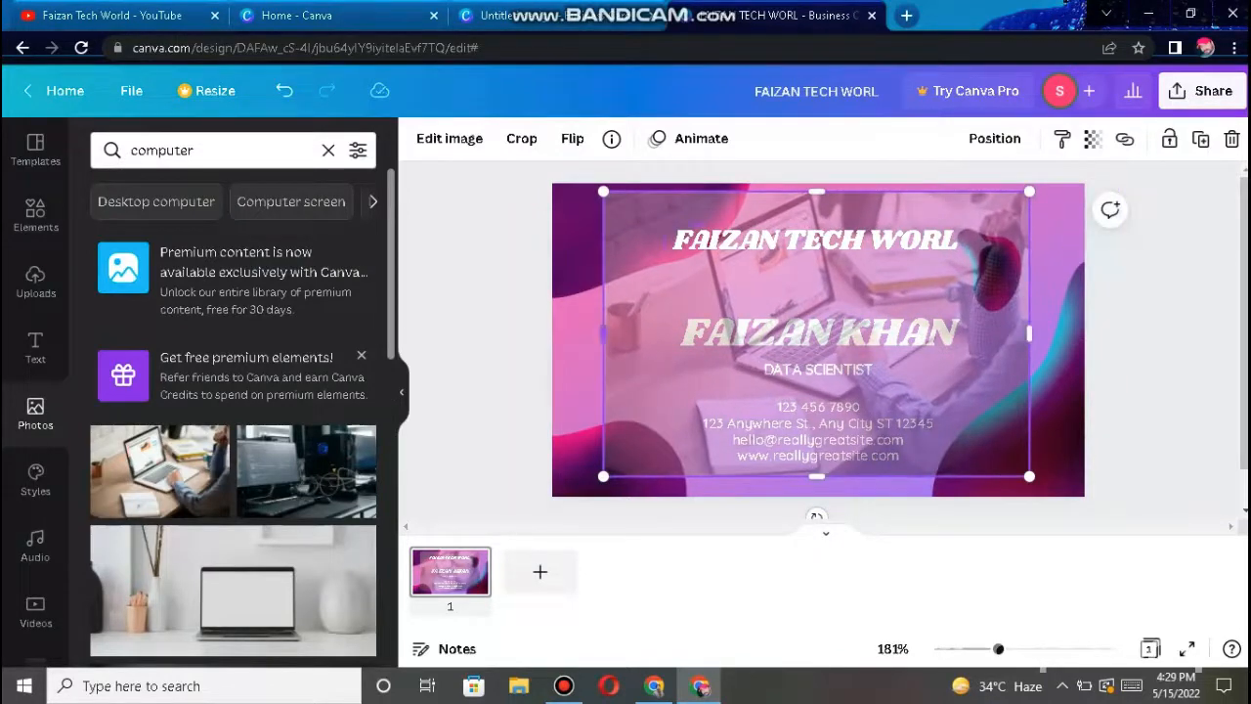
{"action": "left_click_drag", "start_coordinate": [603, 333], "coordinate": [552, 333]}
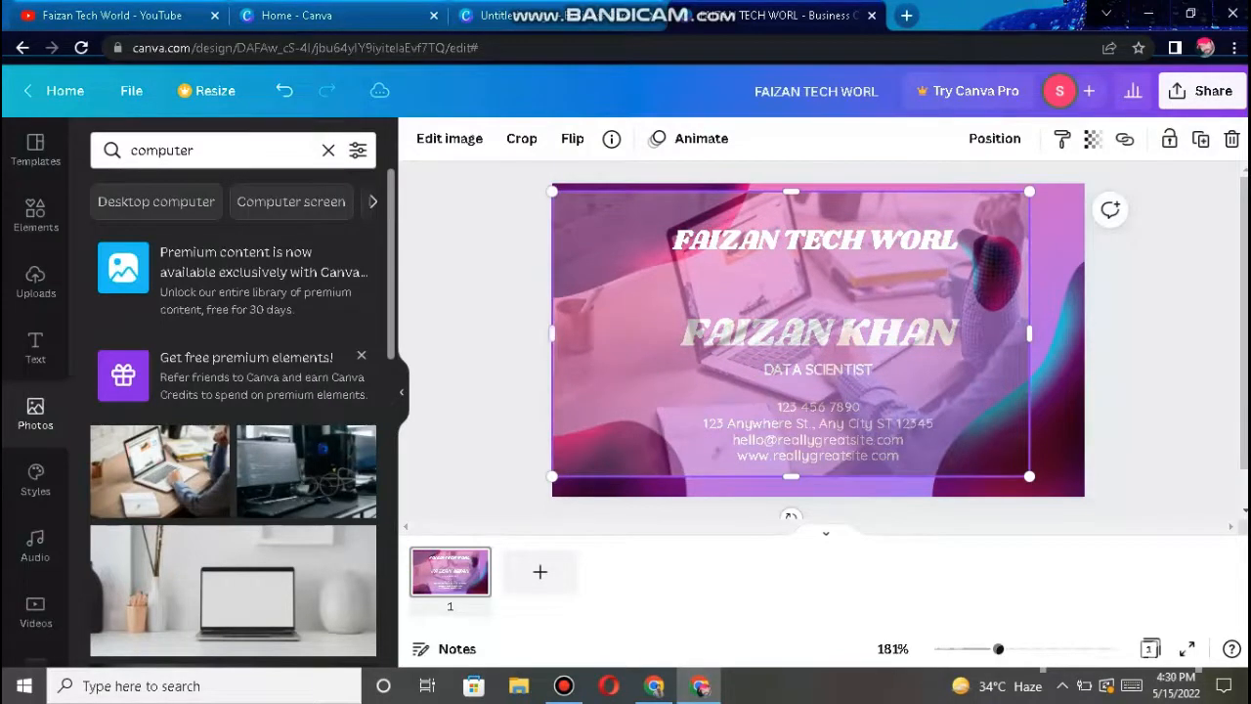
{"action": "left_click_drag", "start_coordinate": [1029, 333], "coordinate": [1085, 333]}
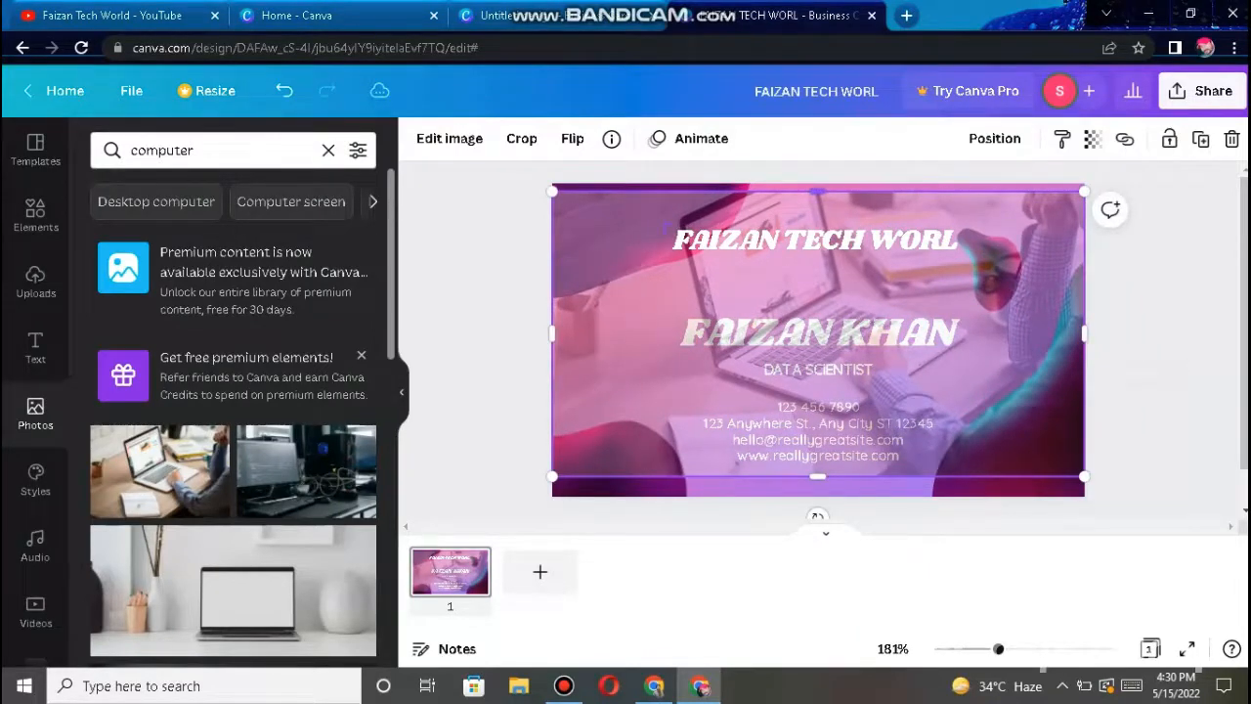
{"action": "left_click_drag", "start_coordinate": [817, 191], "coordinate": [817, 183]}
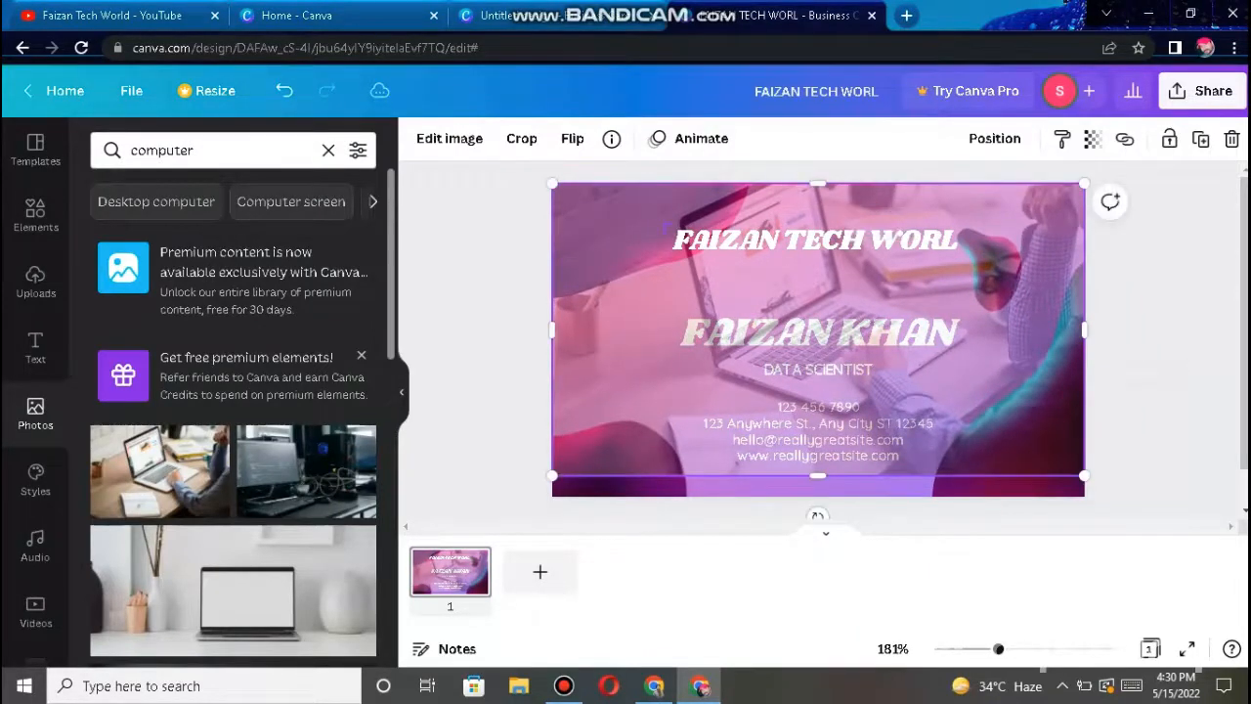
{"action": "left_click_drag", "start_coordinate": [817, 478], "coordinate": [818, 495]}
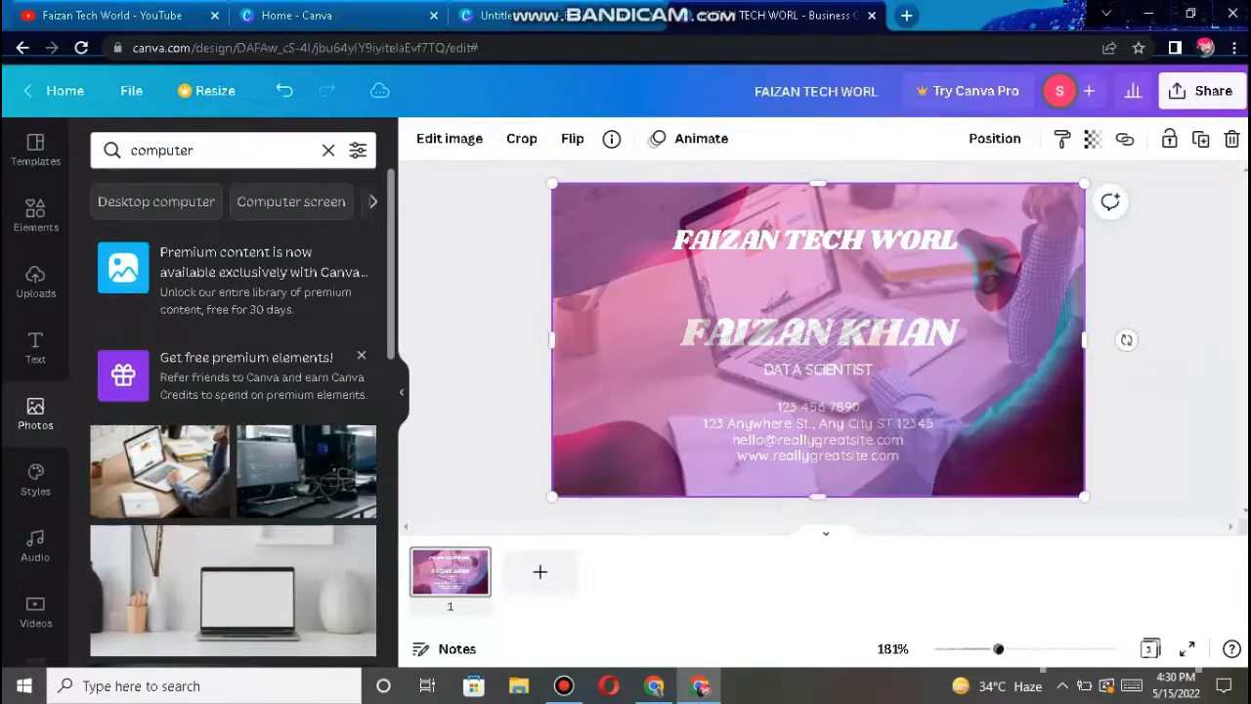
{"action": "key", "text": "Delete"}
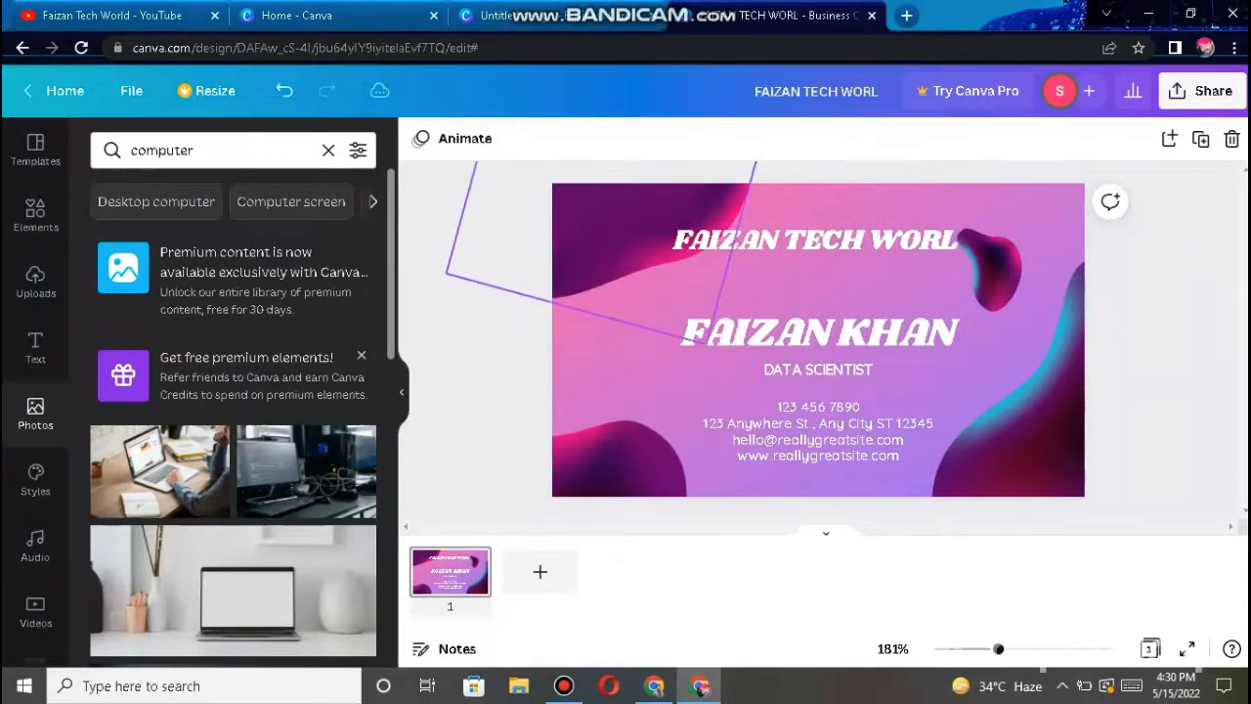
- Set the transparency of the pink and purple gradient background to 29 so the laptop photo shows through
{"action": "left_click", "coordinate": [626, 244]}
{"action": "left_click", "coordinate": [671, 383]}
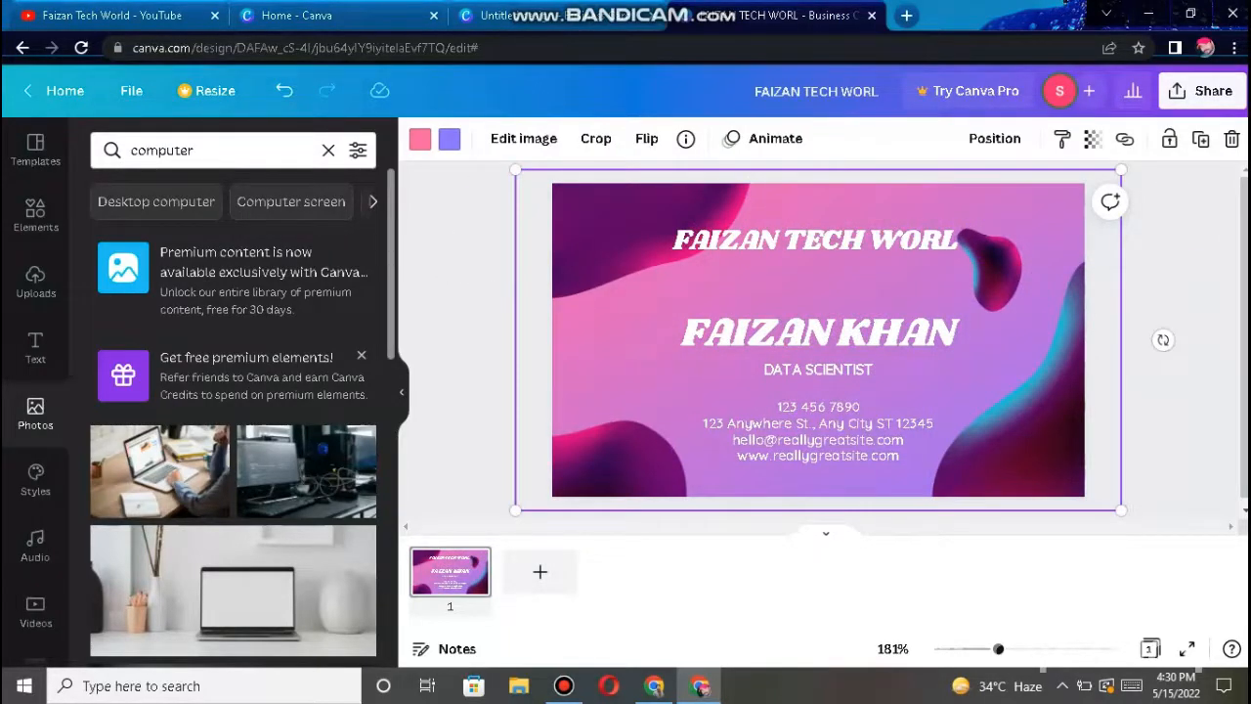
{"action": "left_click", "coordinate": [1092, 139]}
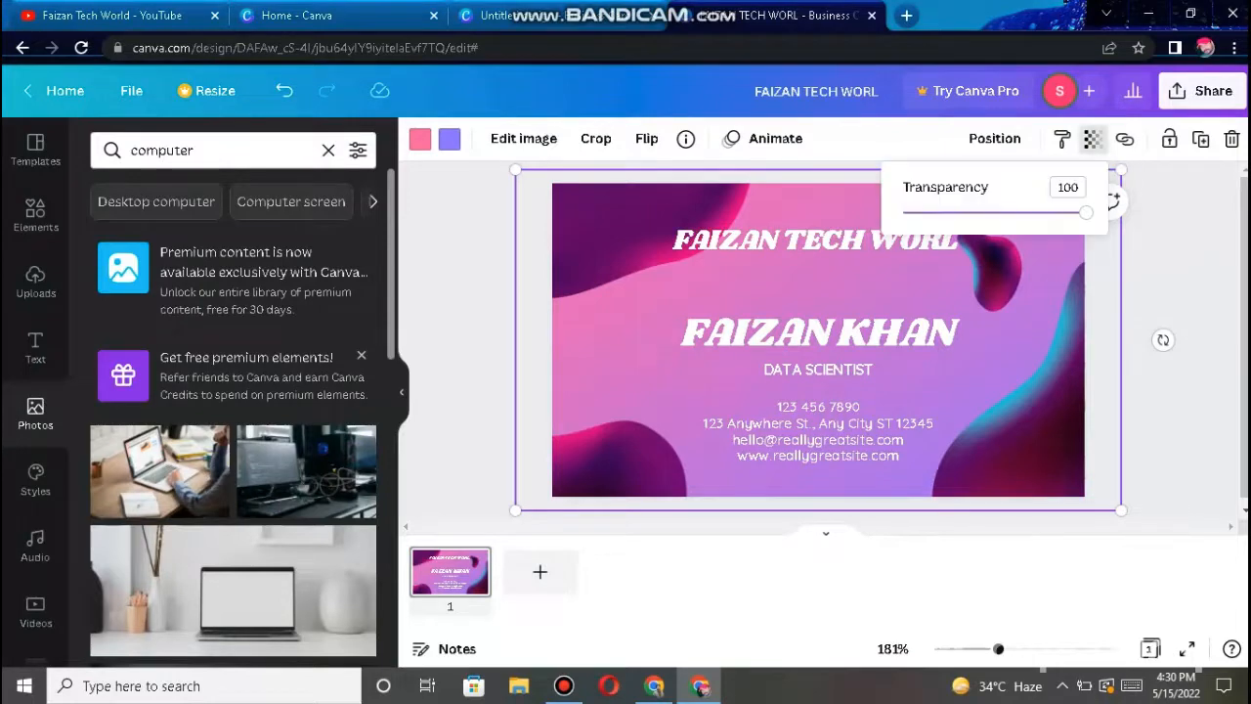
{"action": "left_click_drag", "start_coordinate": [1085, 213], "coordinate": [969, 212]}
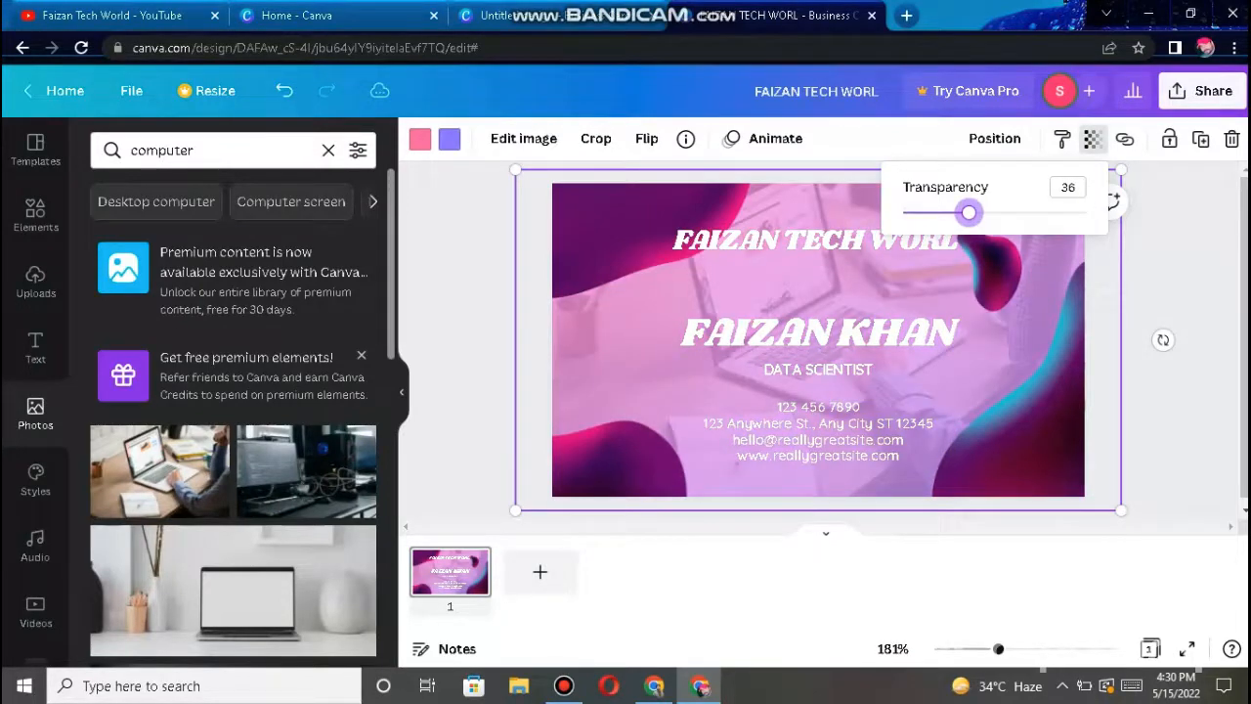
{"action": "left_click_drag", "start_coordinate": [968, 214], "coordinate": [982, 213]}
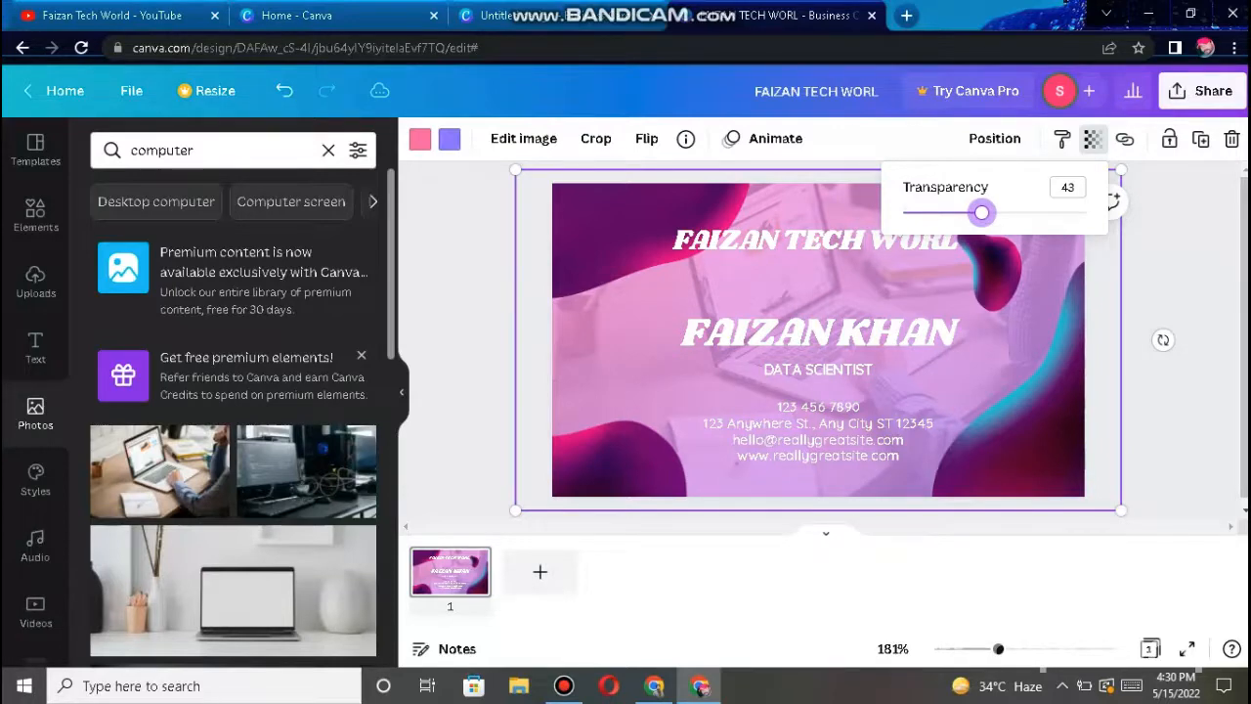
{"action": "left_click_drag", "start_coordinate": [982, 214], "coordinate": [956, 214]}
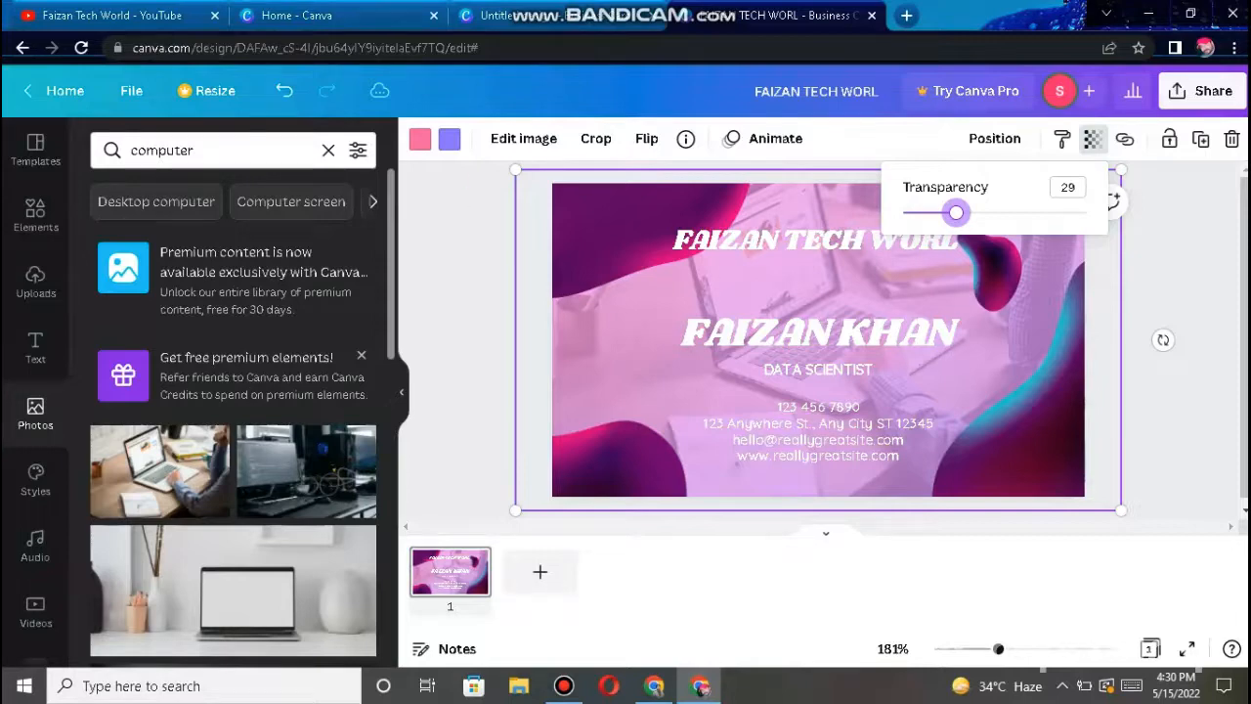
- Shrink the gradient background from two opposite corners to roughly match the card's edges
{"action": "left_click_drag", "start_coordinate": [515, 170], "coordinate": [546, 186]}
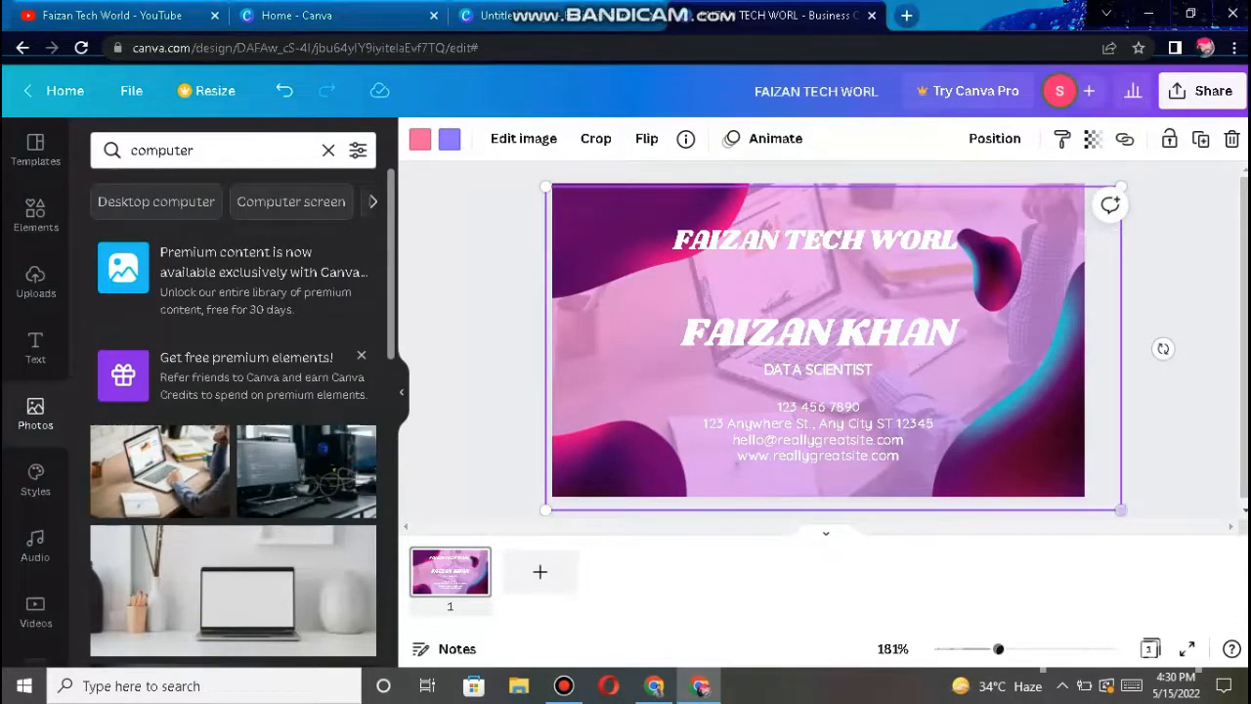
{"action": "left_click_drag", "start_coordinate": [1121, 509], "coordinate": [1086, 490]}
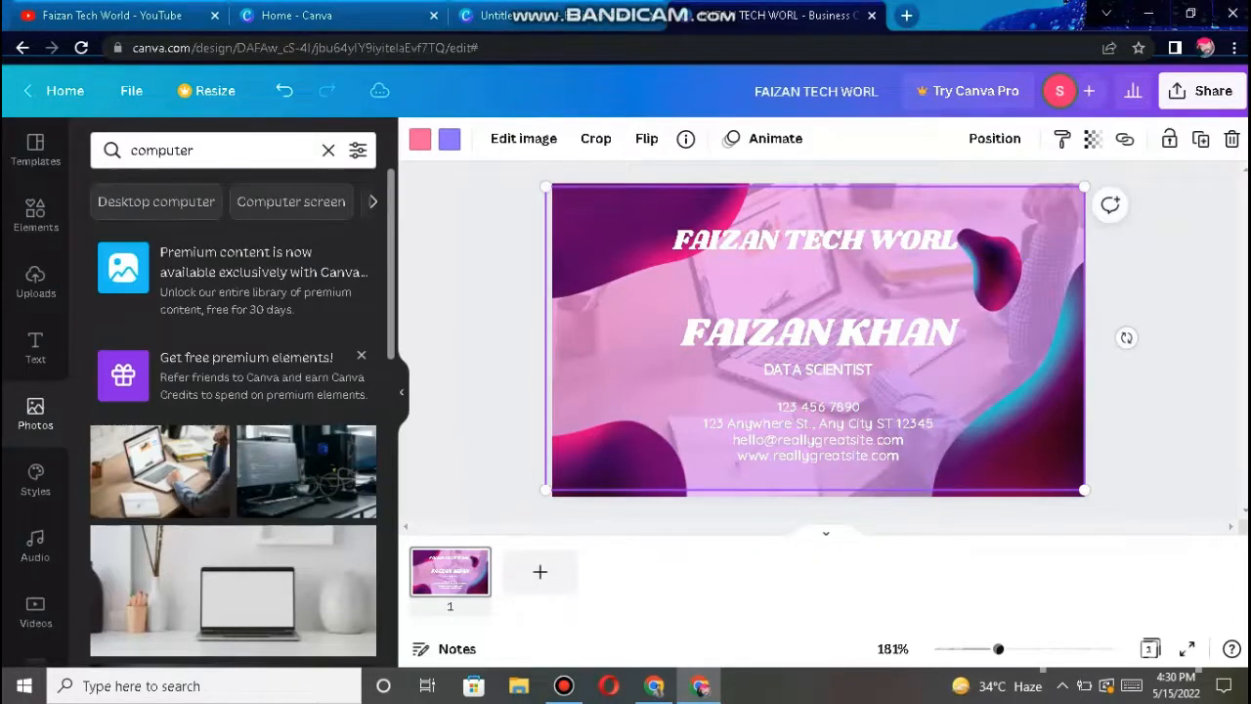
{"action": "left_click", "coordinate": [1140, 312]}
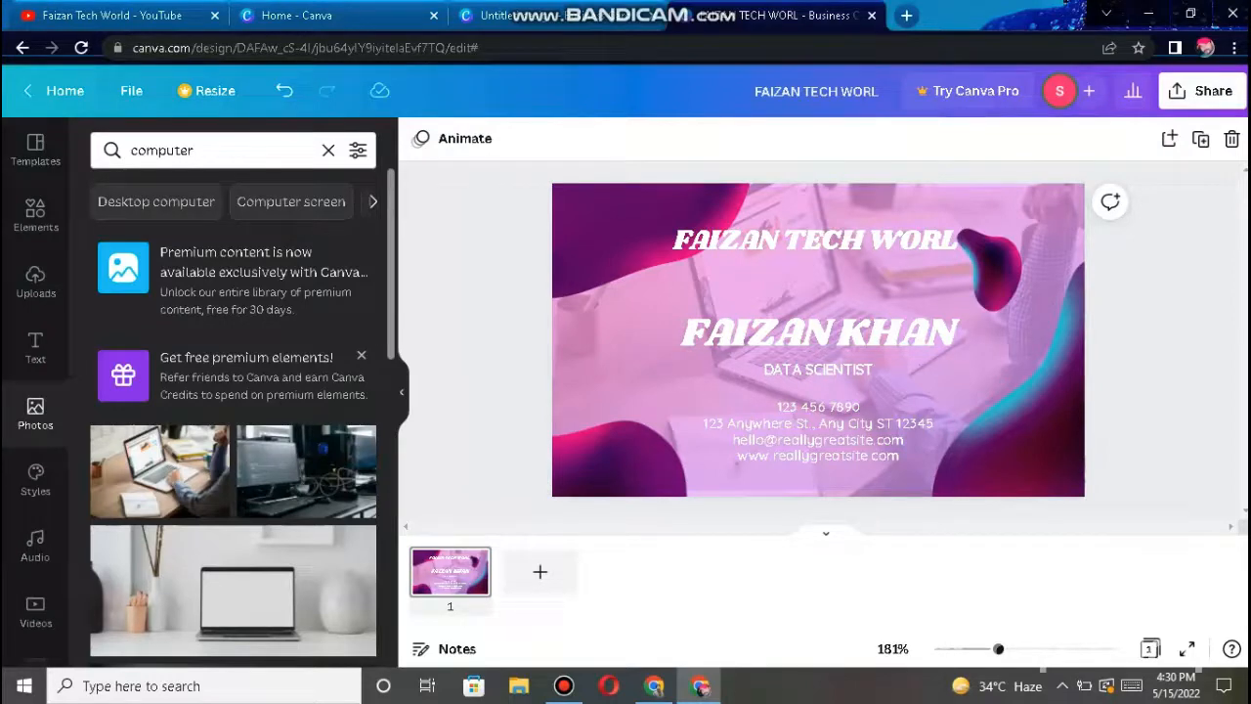
- Download the business card as a PNG at size 1 and switch to the Faizan Tech World YouTube page
{"action": "left_click", "coordinate": [1201, 90]}
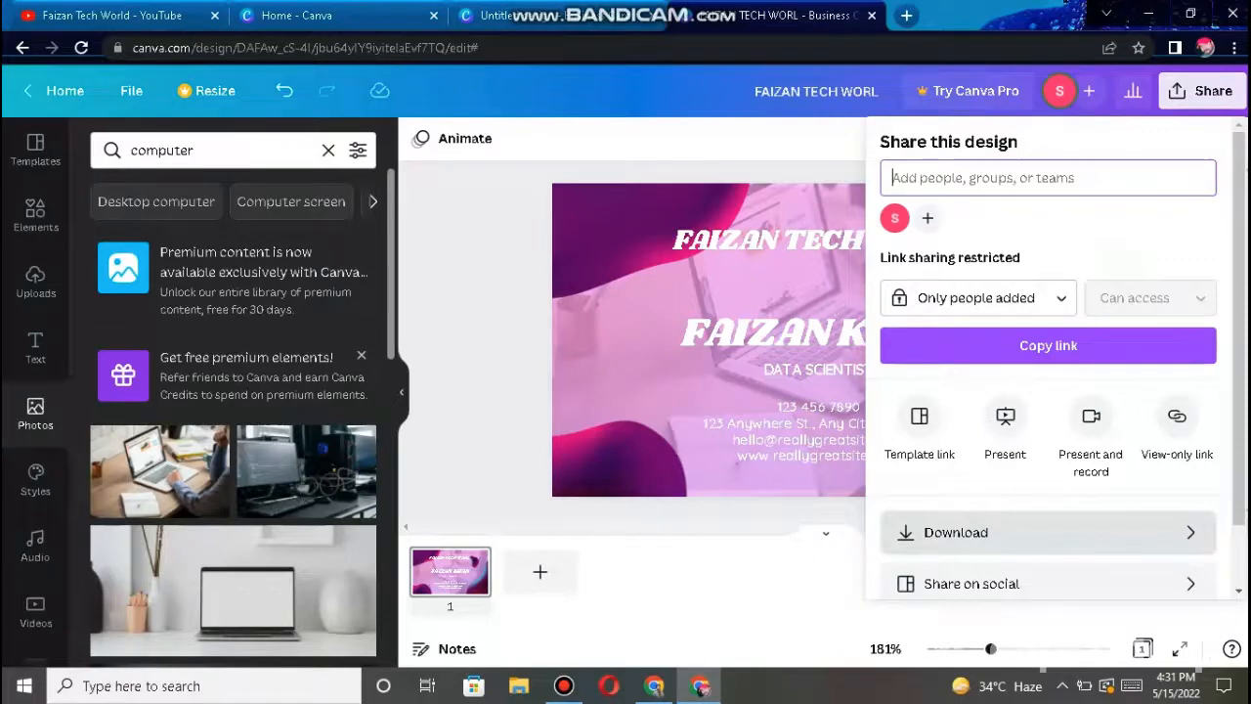
{"action": "left_click", "coordinate": [977, 532]}
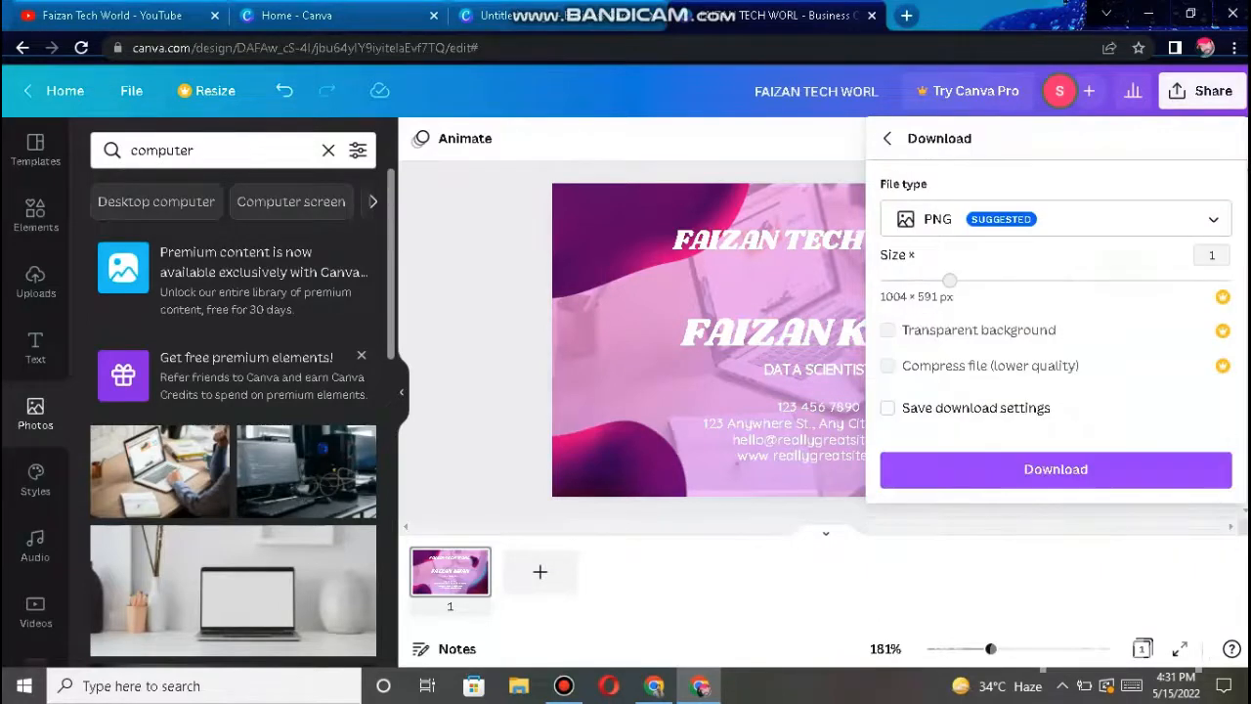
{"action": "left_click", "coordinate": [1056, 470]}
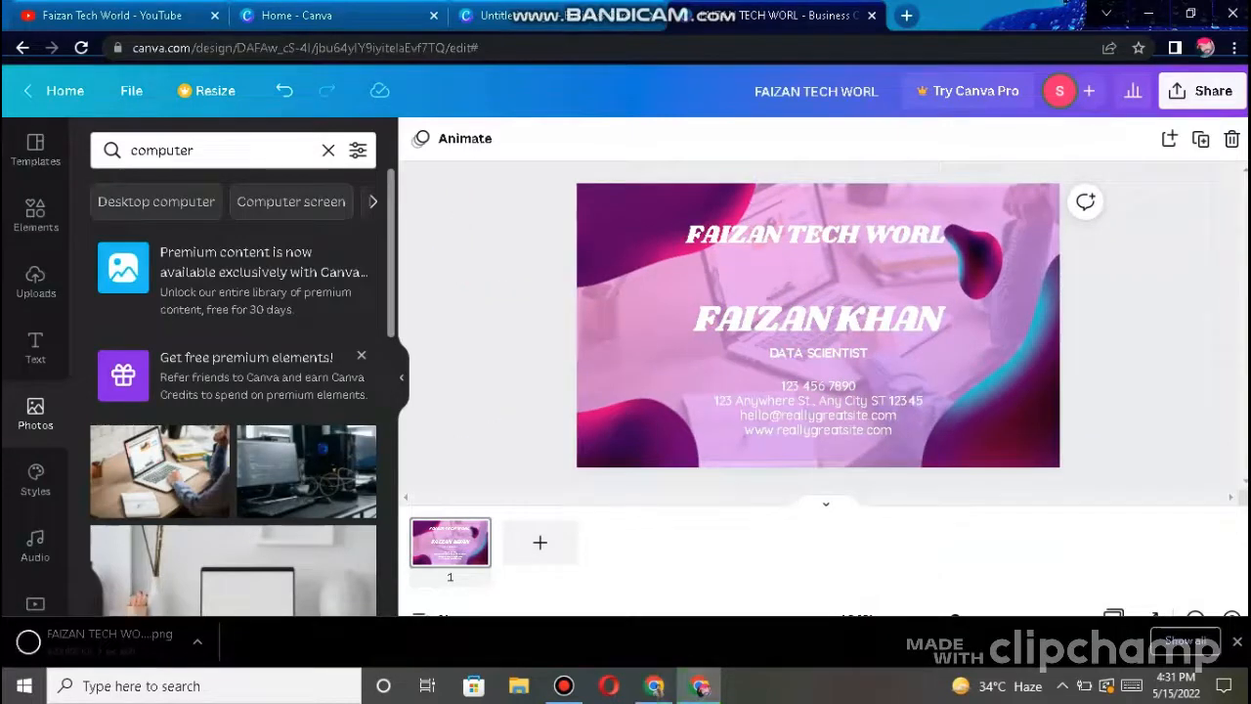
{"action": "key", "text": "ctrl+Tab"}
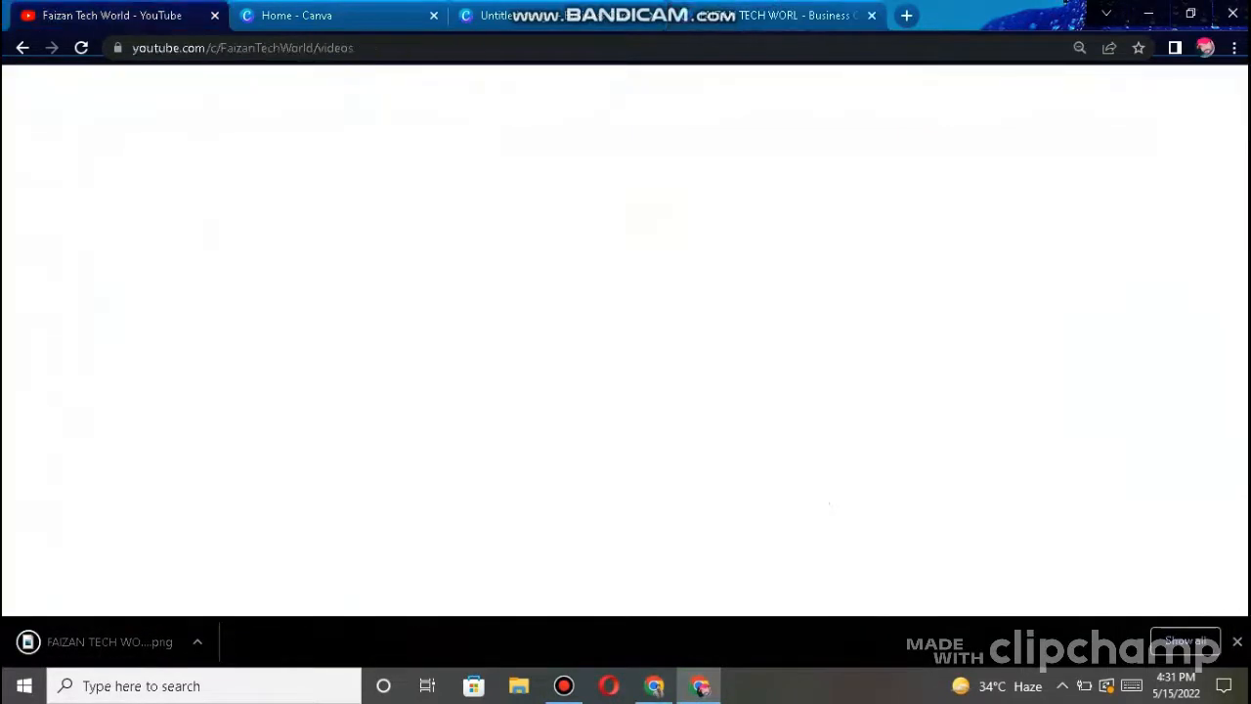